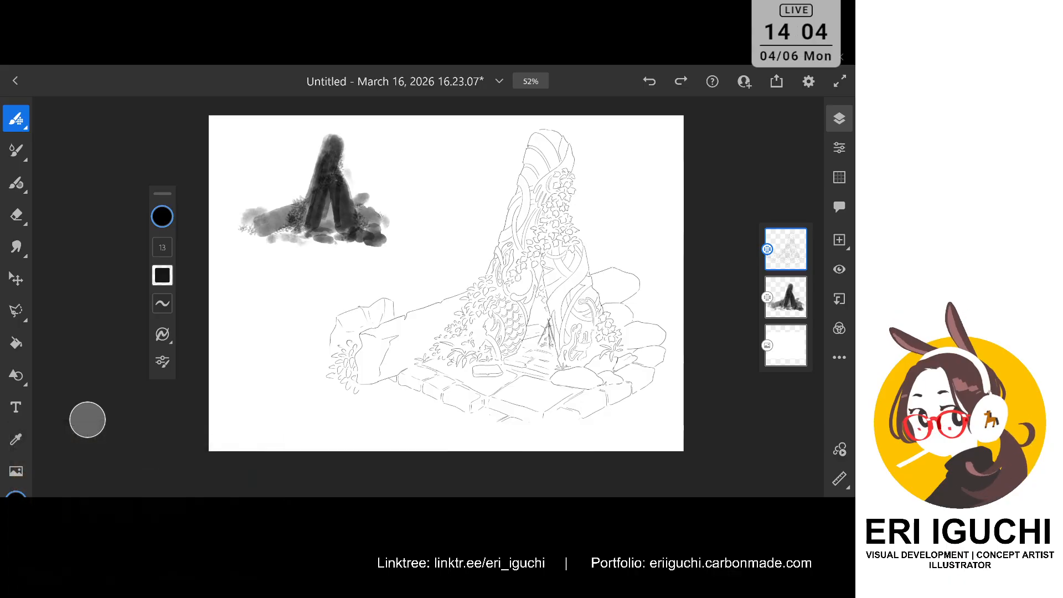
Select the 6 px Pencil from the recently used pixel brushes
{"action": "scroll", "coordinate": [587, 352], "scroll_direction": "up", "scroll_amount": 2}
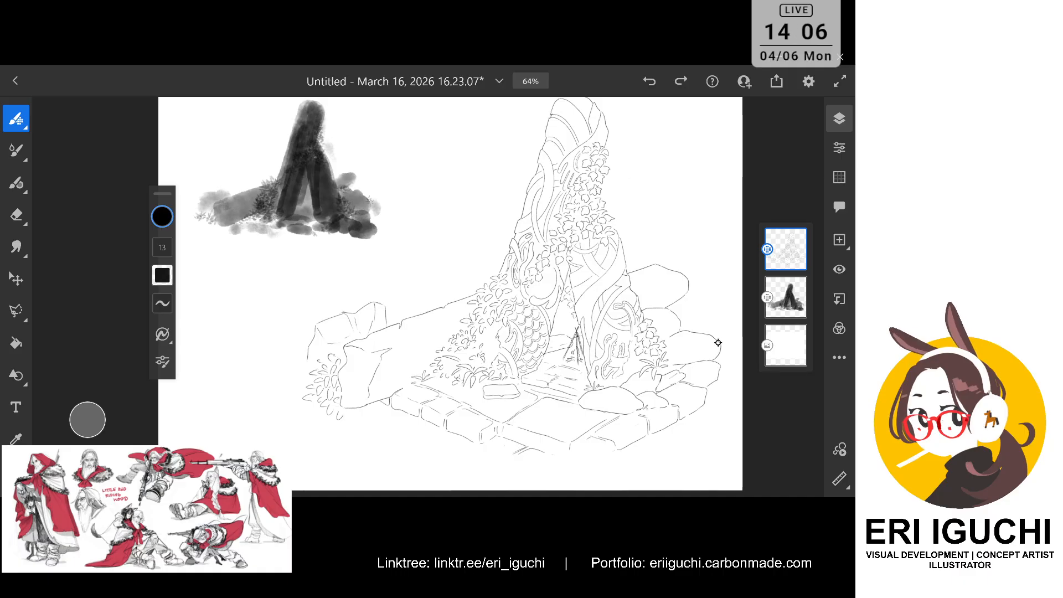
{"action": "scroll", "coordinate": [692, 238], "scroll_direction": "down", "scroll_amount": 2}
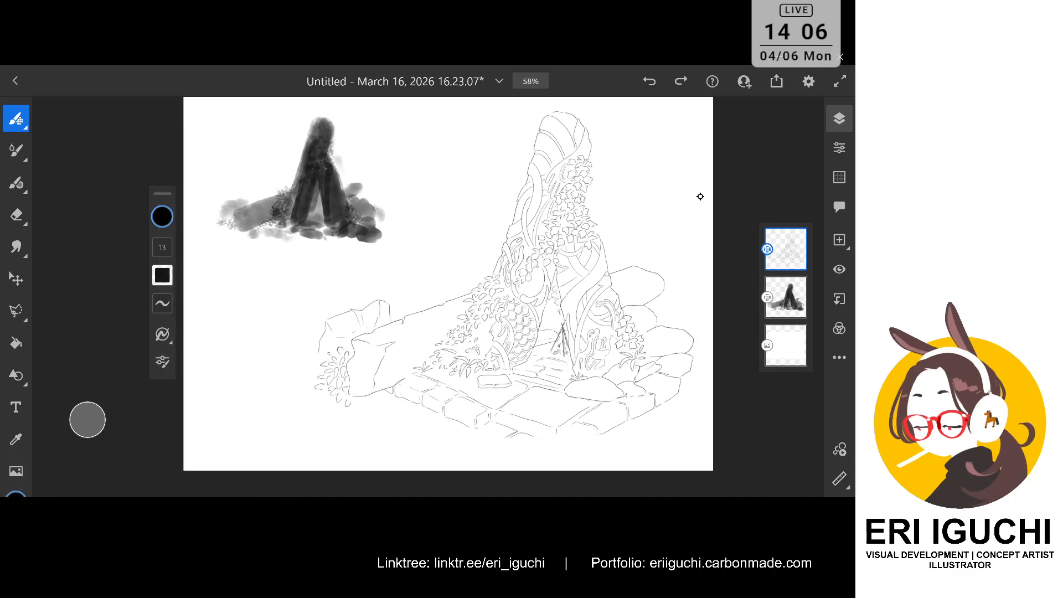
{"action": "scroll", "coordinate": [701, 196], "scroll_direction": "up", "scroll_amount": 1}
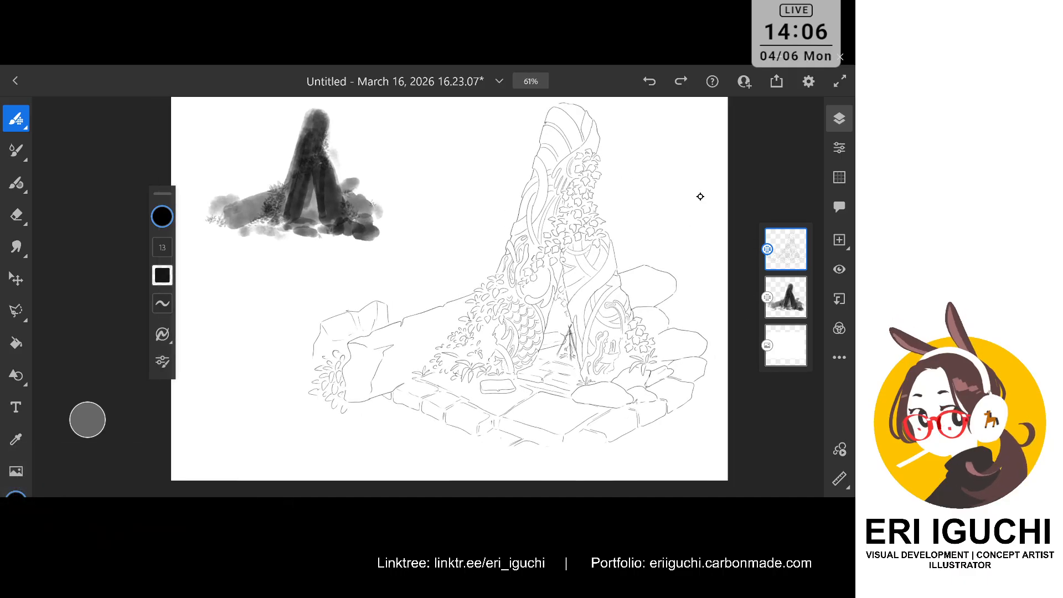
{"action": "left_click", "coordinate": [15, 117]}
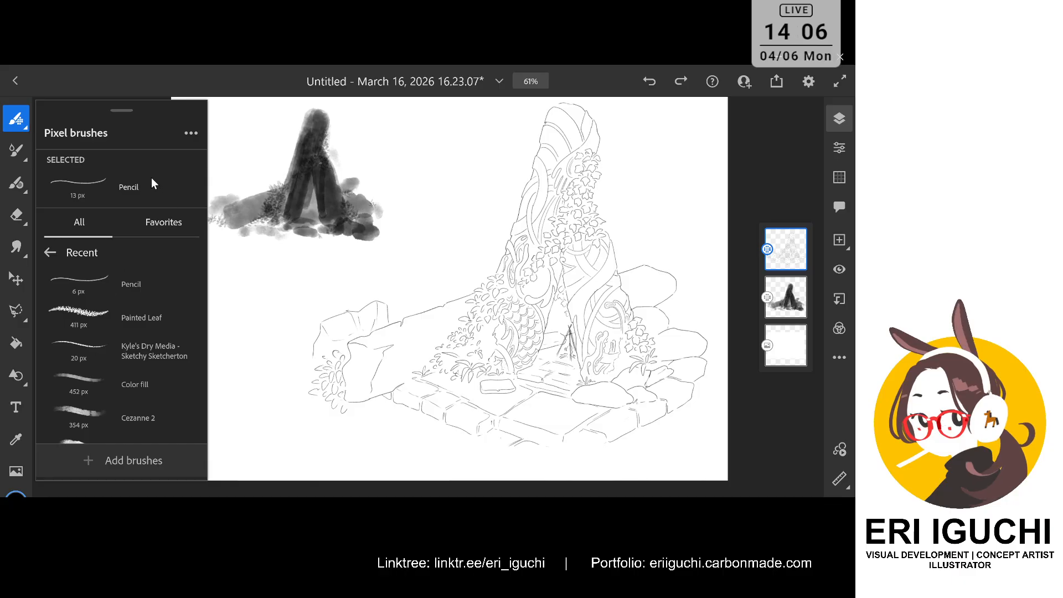
{"action": "left_click", "coordinate": [143, 286]}
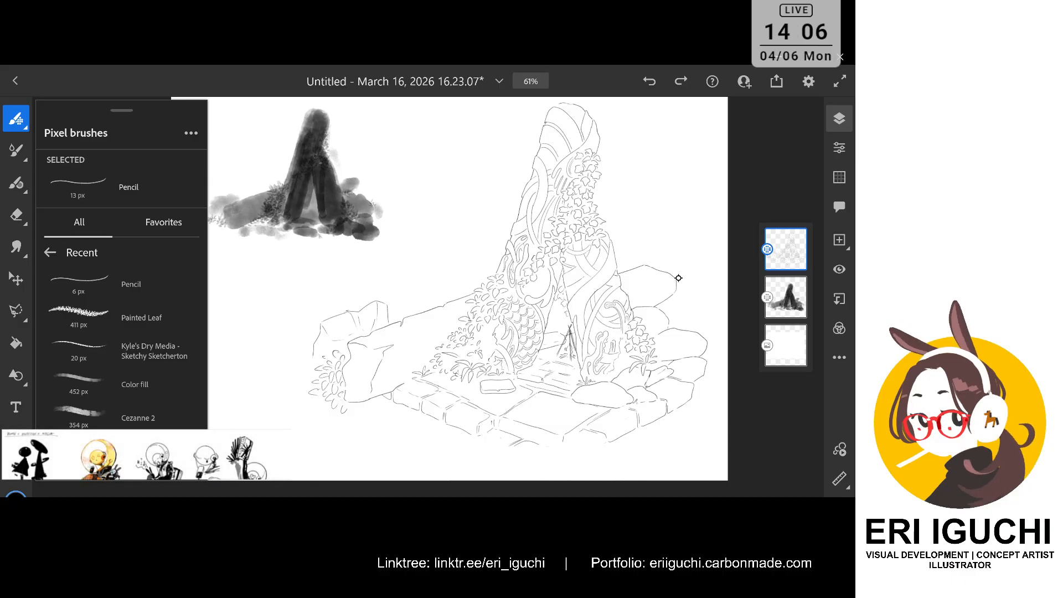
Sketch a lower row of stone blocks along the front-left edge of the paved platform, undoing unwanted strokes
{"action": "key", "text": "ctrl+equal"}
{"action": "key", "text": "ctrl+equal"}
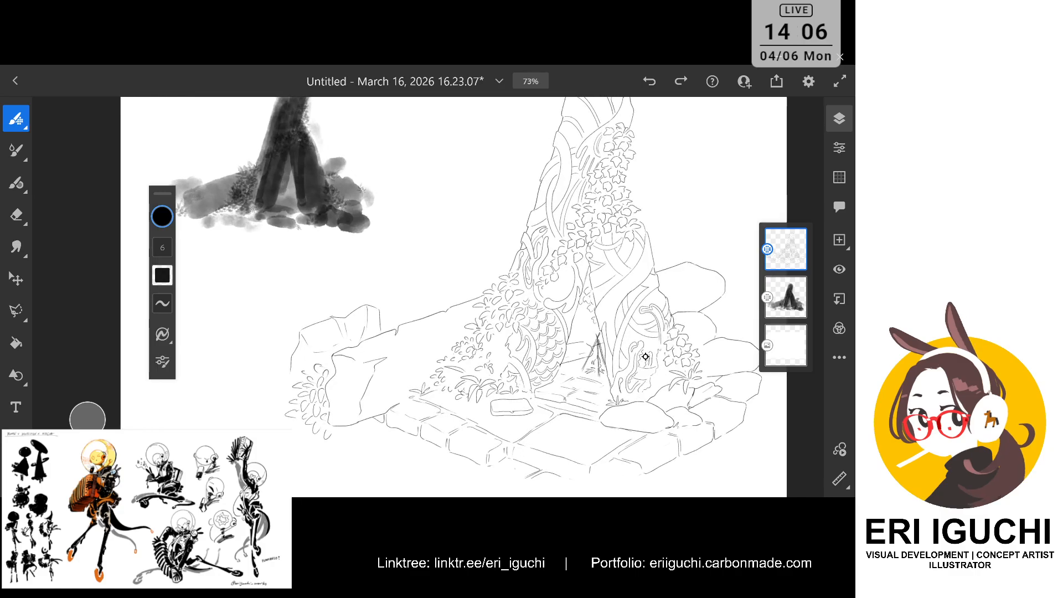
{"action": "key", "text": "ctrl+minus"}
{"action": "key", "text": "ctrl+minus"}
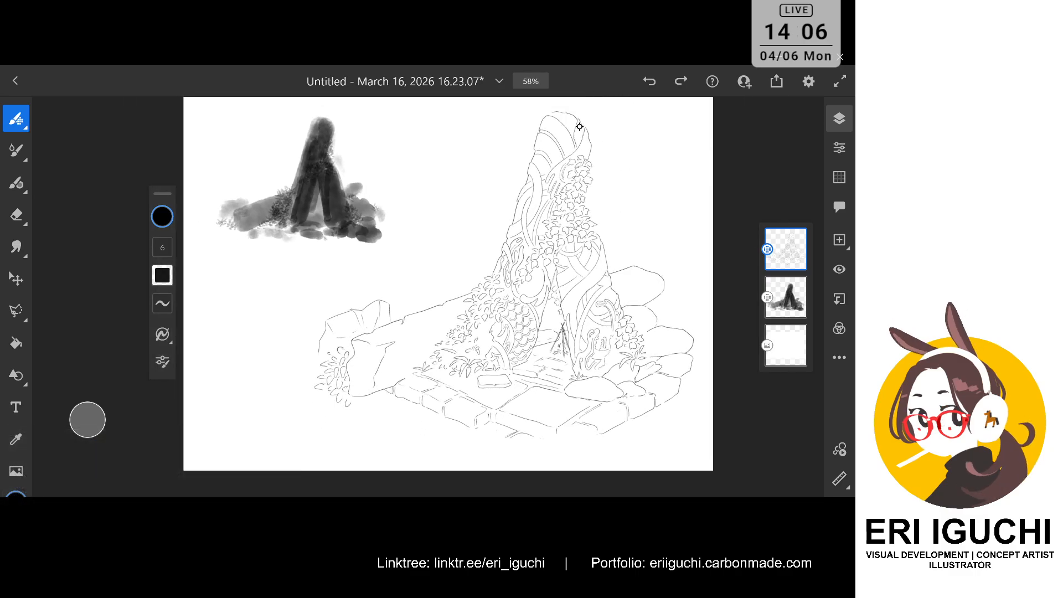
{"action": "left_click_drag", "start_coordinate": [541, 460], "coordinate": [553, 357]}
{"action": "key", "text": "ctrl+equal"}
{"action": "key", "text": "ctrl+equal"}
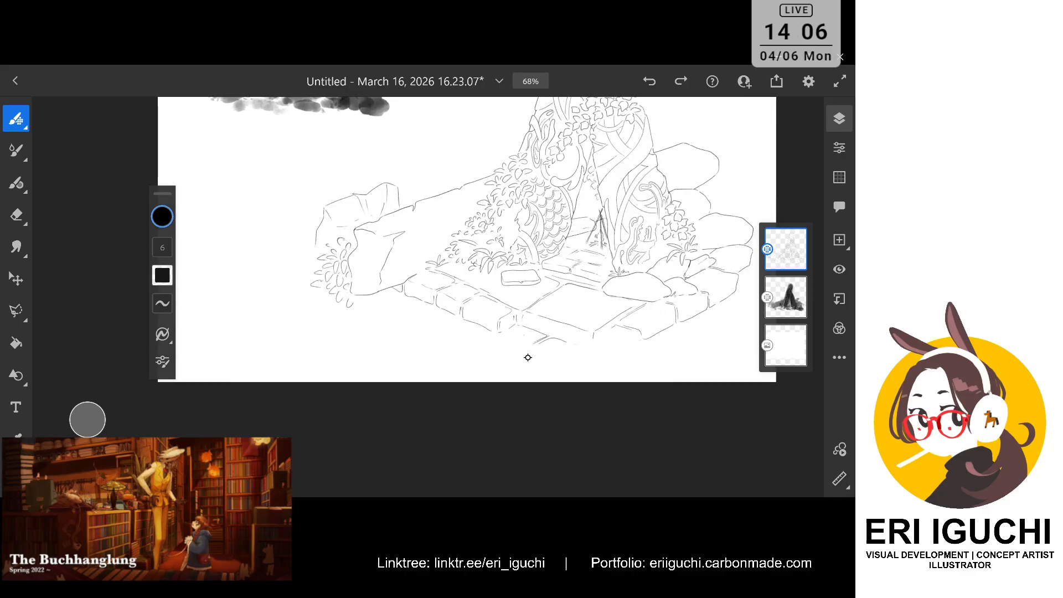
{"action": "key", "text": "ctrl+equal"}
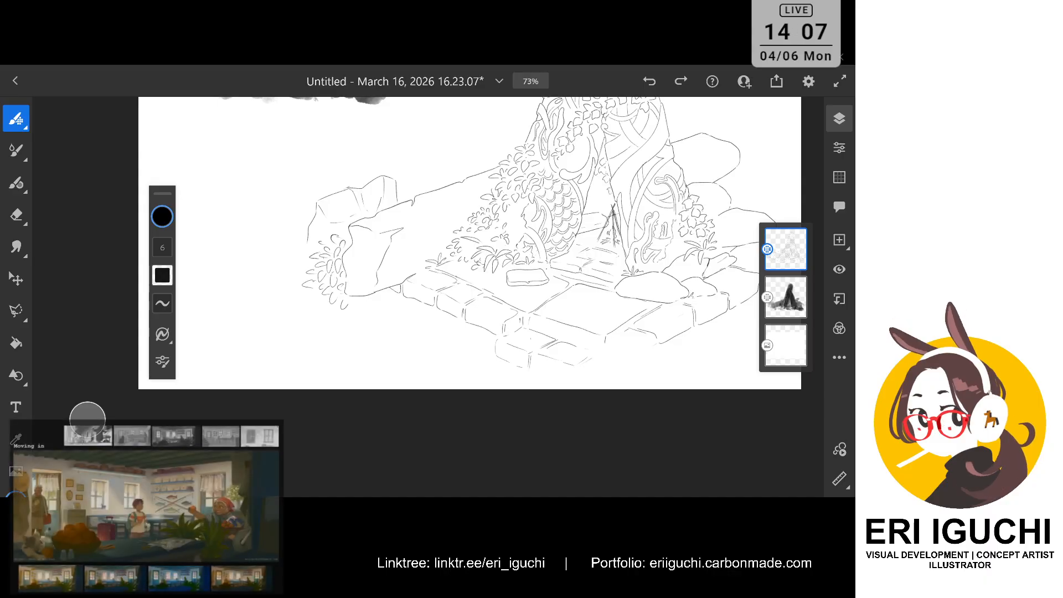
{"action": "scroll", "coordinate": [428, 274], "scroll_direction": "up", "scroll_amount": 2}
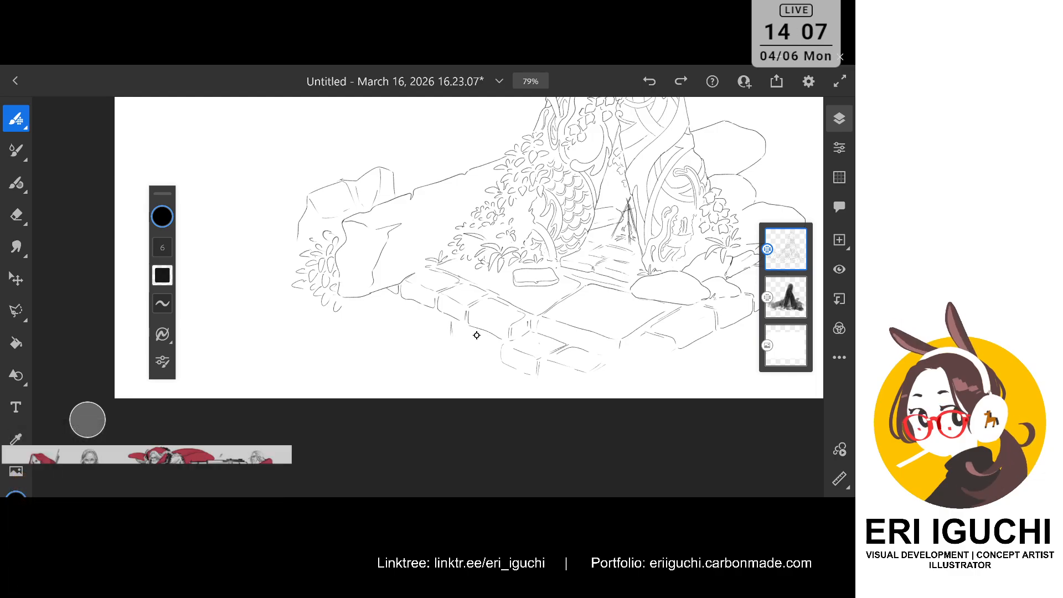
{"action": "key", "text": "ctrl+z"}
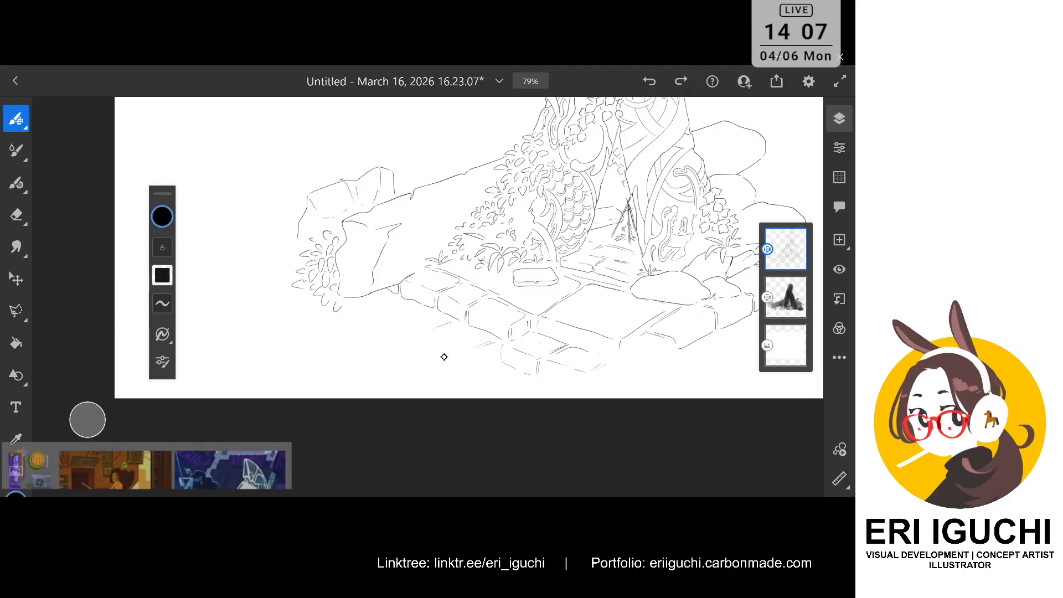
{"action": "key", "text": "ctrl+z"}
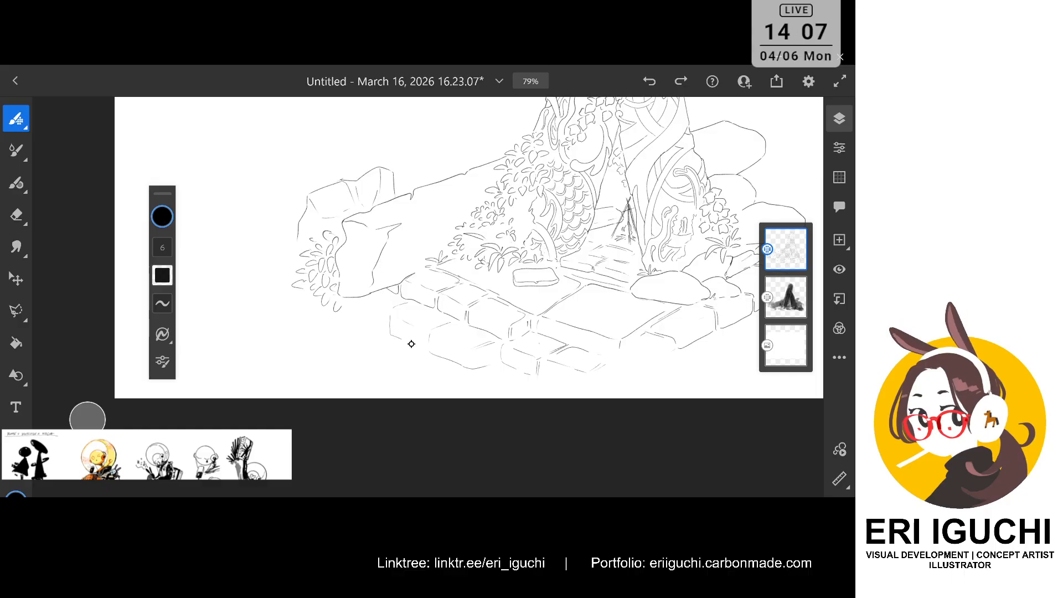
{"action": "key", "text": "ctrl+z"}
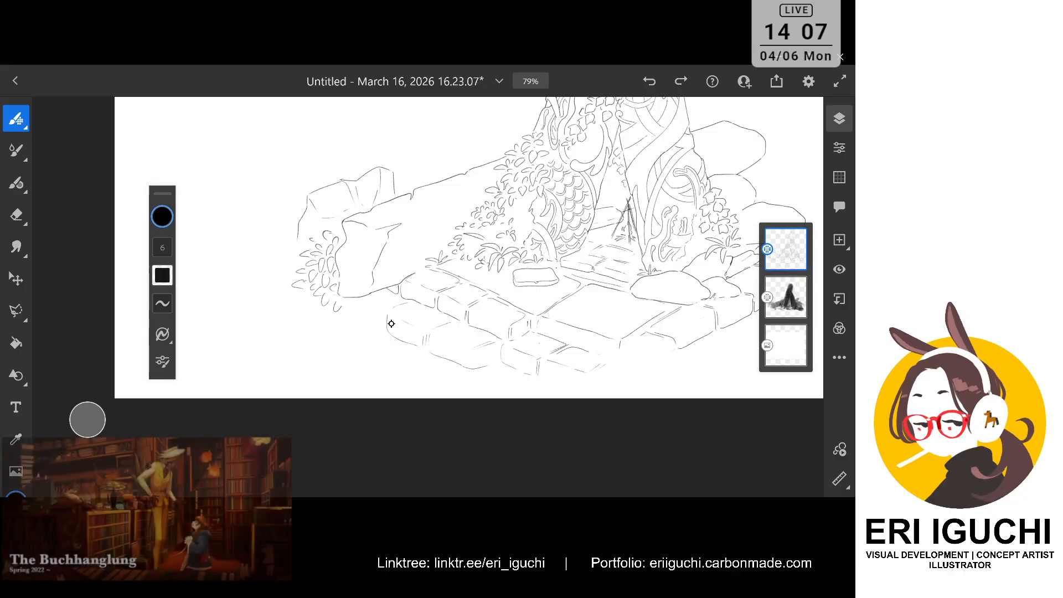
Erase stray lines at the platform's front corner and pencil in a rounded stone block just right of it
{"action": "scroll", "coordinate": [575, 364], "scroll_direction": "right", "scroll_amount": 5}
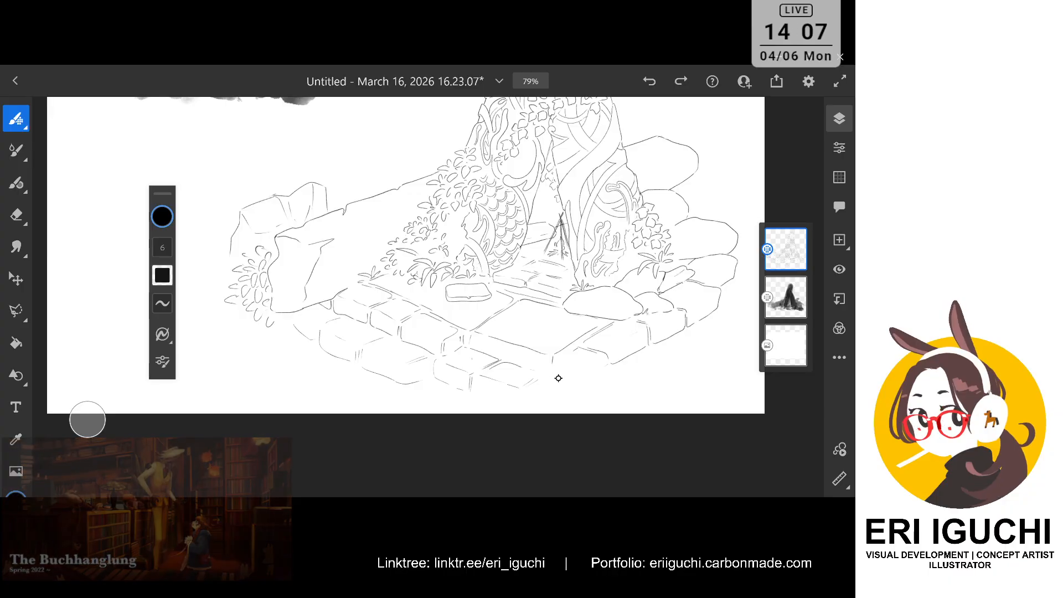
{"action": "key", "text": "e"}
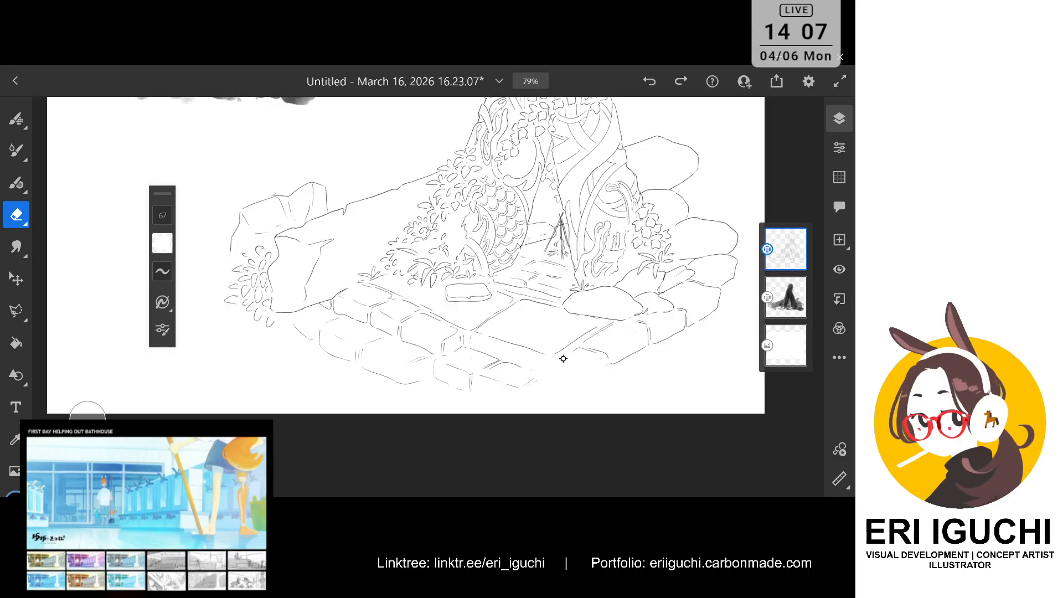
{"action": "key", "text": "b"}
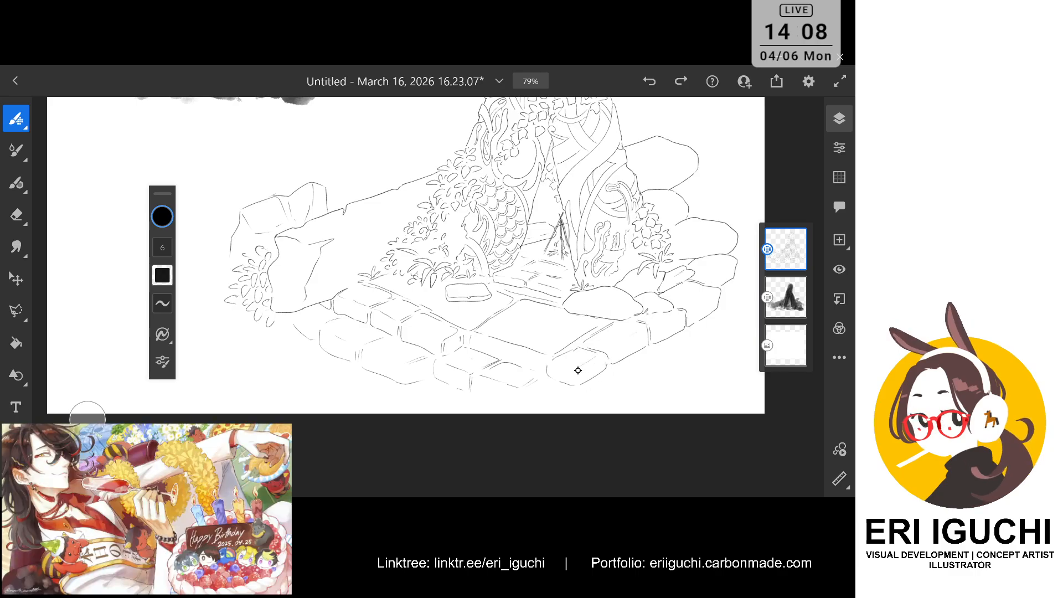
{"action": "key", "text": "ctrl+z"}
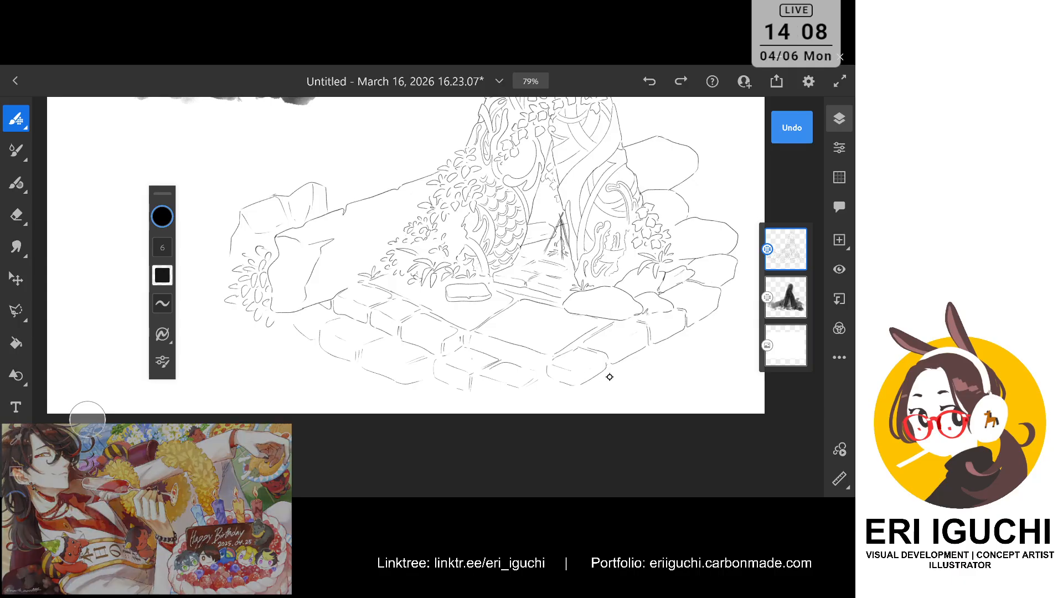
Extend the lower row of stone blocks along the platform's front-right edge, undoing strokes that miss
{"action": "left_click_drag", "start_coordinate": [610, 375], "coordinate": [522, 404]}
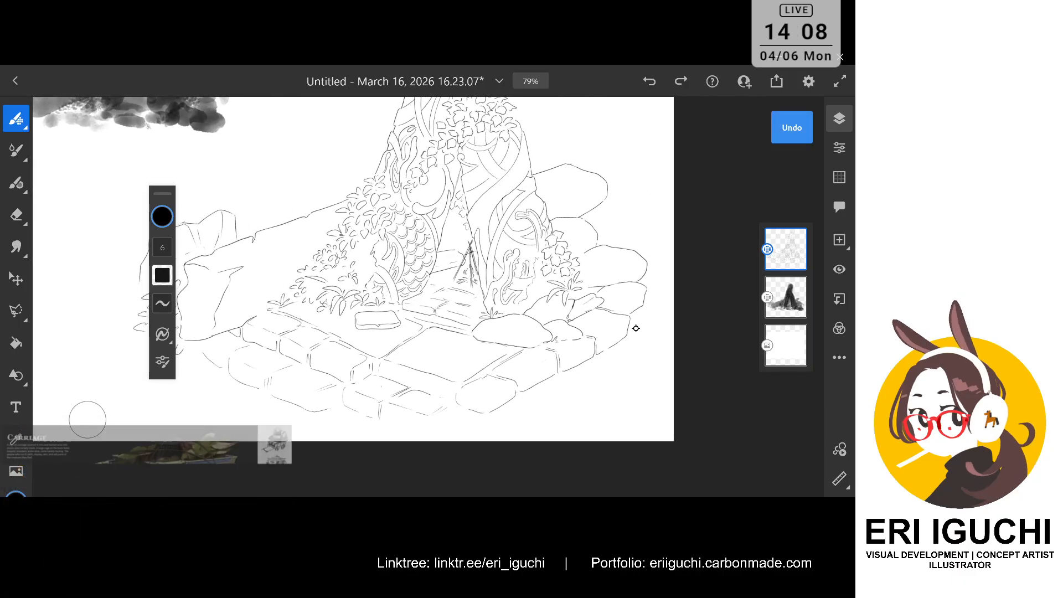
{"action": "mouse_move", "coordinate": [647, 302]}
{"action": "left_mouse_down"}
{"action": "mouse_move", "coordinate": [668, 322]}
{"action": "mouse_move", "coordinate": [650, 356]}
{"action": "mouse_move", "coordinate": [626, 372]}
{"action": "mouse_move", "coordinate": [581, 370]}
{"action": "left_mouse_up"}
{"action": "key", "text": "ctrl+z"}
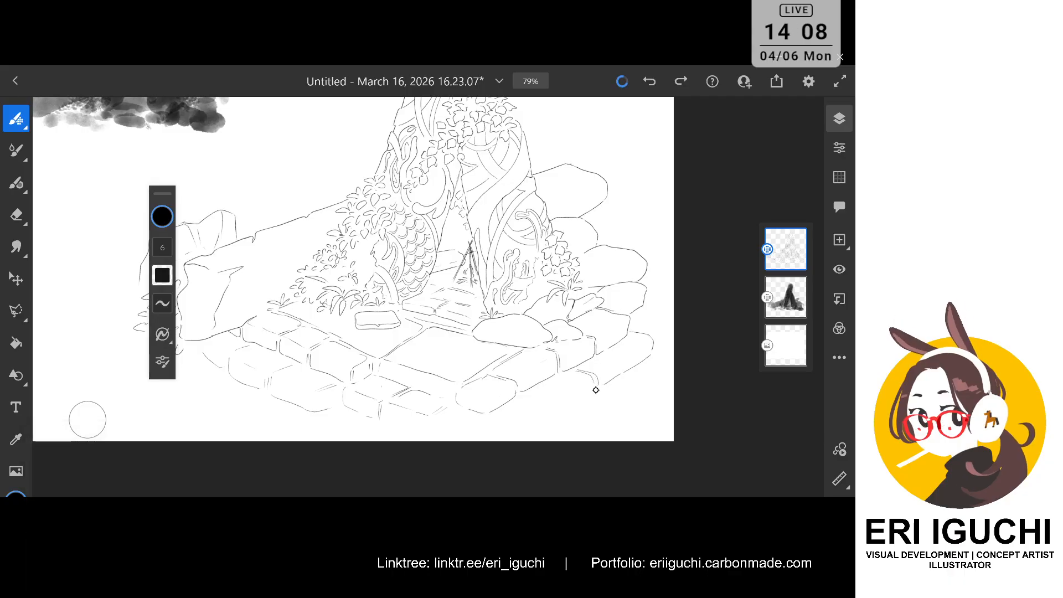
{"action": "left_click_drag", "start_coordinate": [596, 390], "coordinate": [540, 424]}
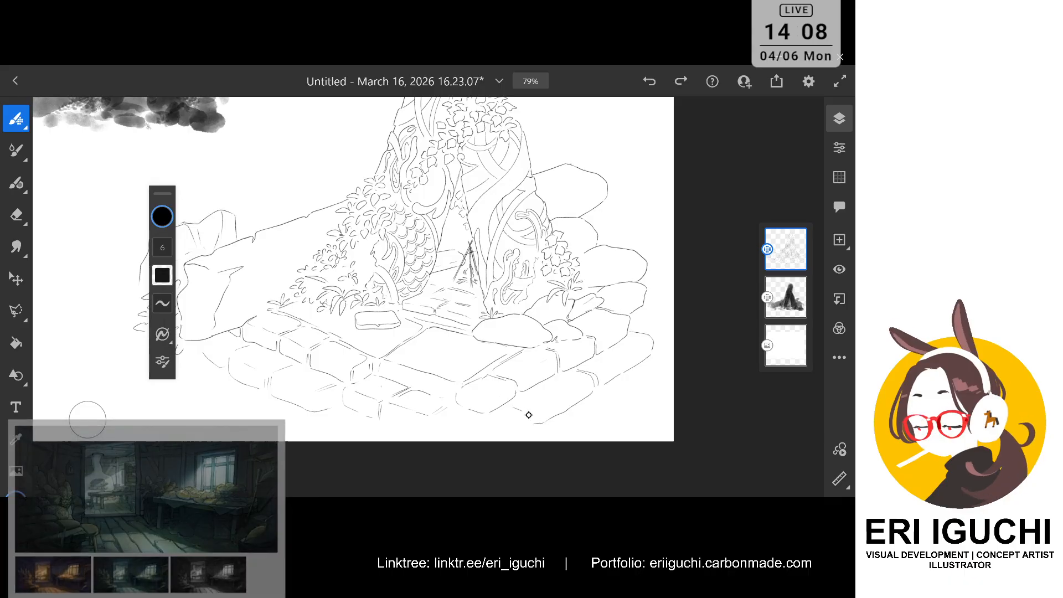
{"action": "key", "text": "ctrl+z"}
Erase the slab line at the platform's front corner and redraw the corner stone with the pencil
{"action": "mouse_move", "coordinate": [506, 409]}
{"action": "left_mouse_down"}
{"action": "mouse_move", "coordinate": [541, 421]}
{"action": "mouse_move", "coordinate": [590, 397]}
{"action": "left_mouse_up"}
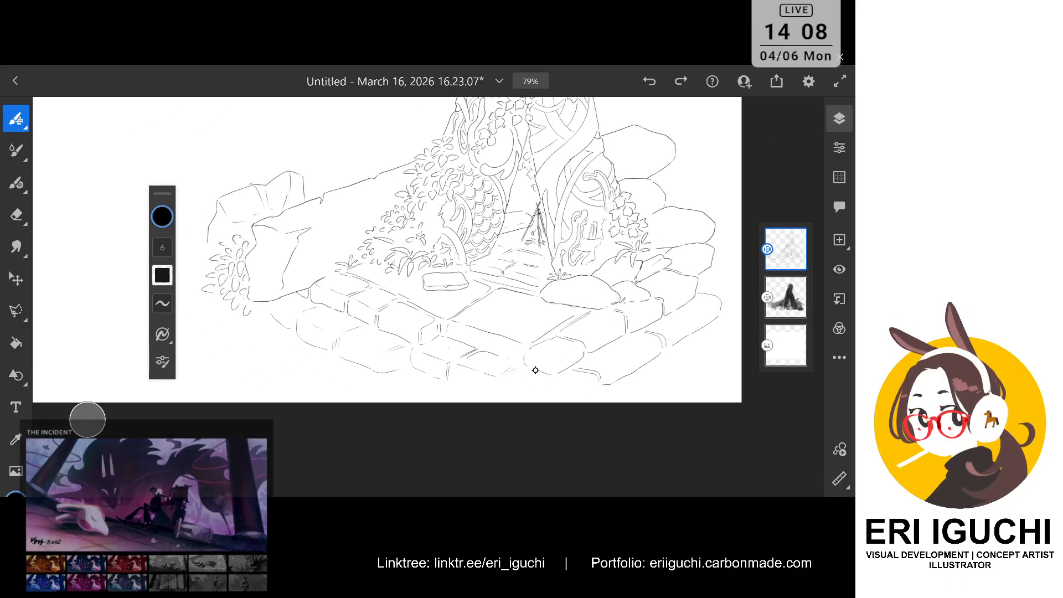
{"action": "key", "text": "e"}
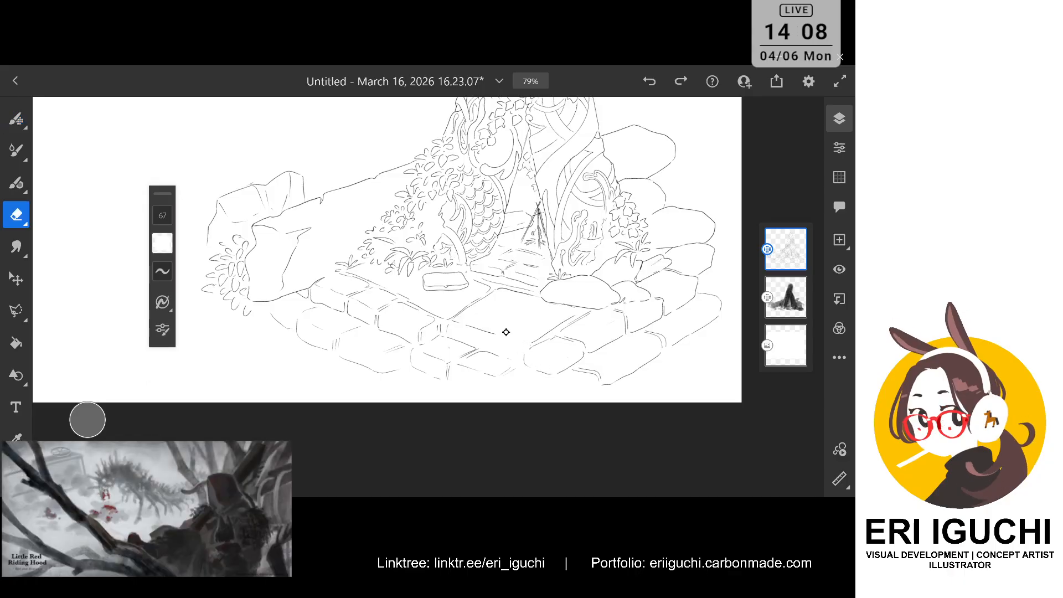
{"action": "key", "text": "b"}
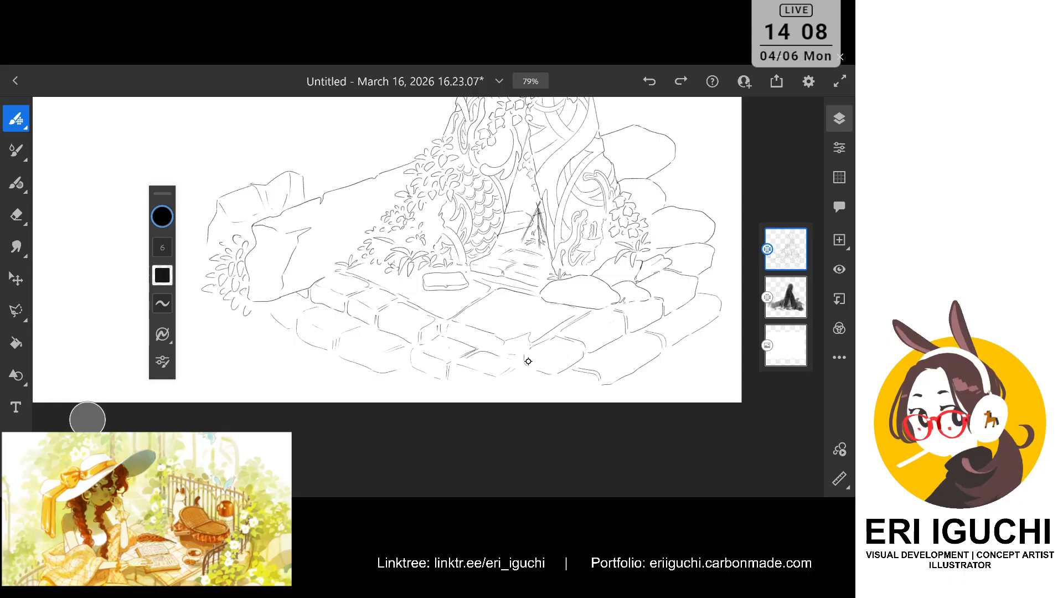
Add a new empty layer between the grey value thumbnail layer and the line art layer
{"action": "scroll", "coordinate": [523, 365], "scroll_direction": "down", "scroll_amount": 4}
{"action": "left_click_drag", "start_coordinate": [474, 379], "coordinate": [472, 468]}
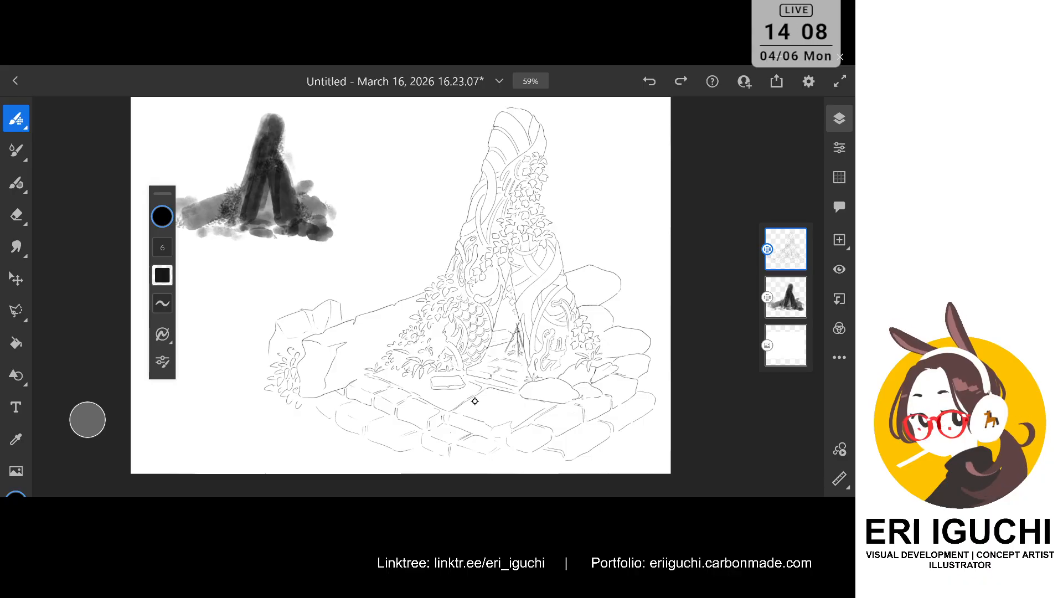
{"action": "scroll", "coordinate": [475, 400], "scroll_direction": "down", "scroll_amount": 1}
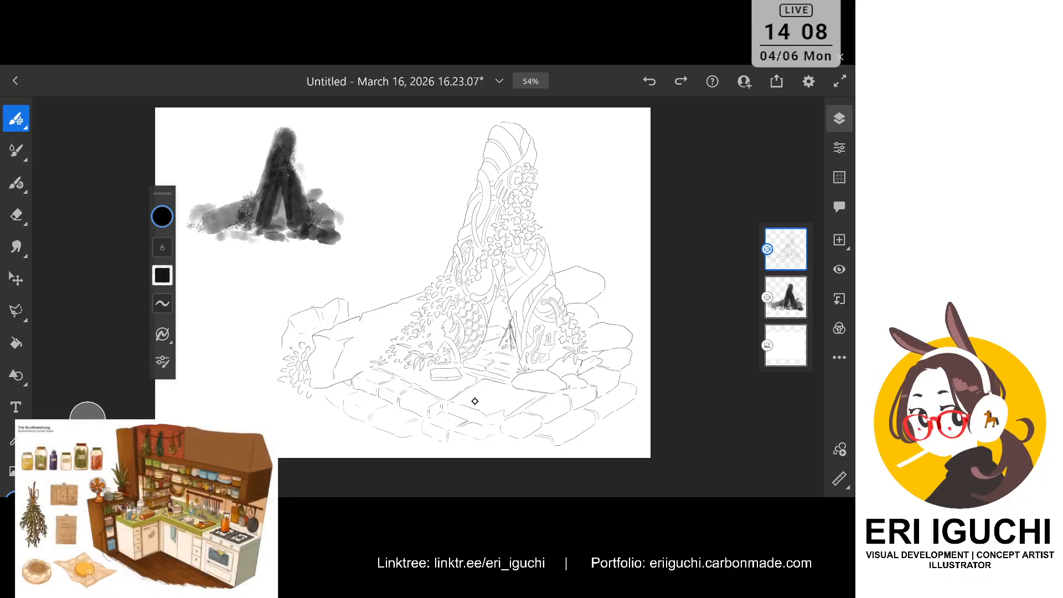
{"action": "left_click", "coordinate": [801, 294]}
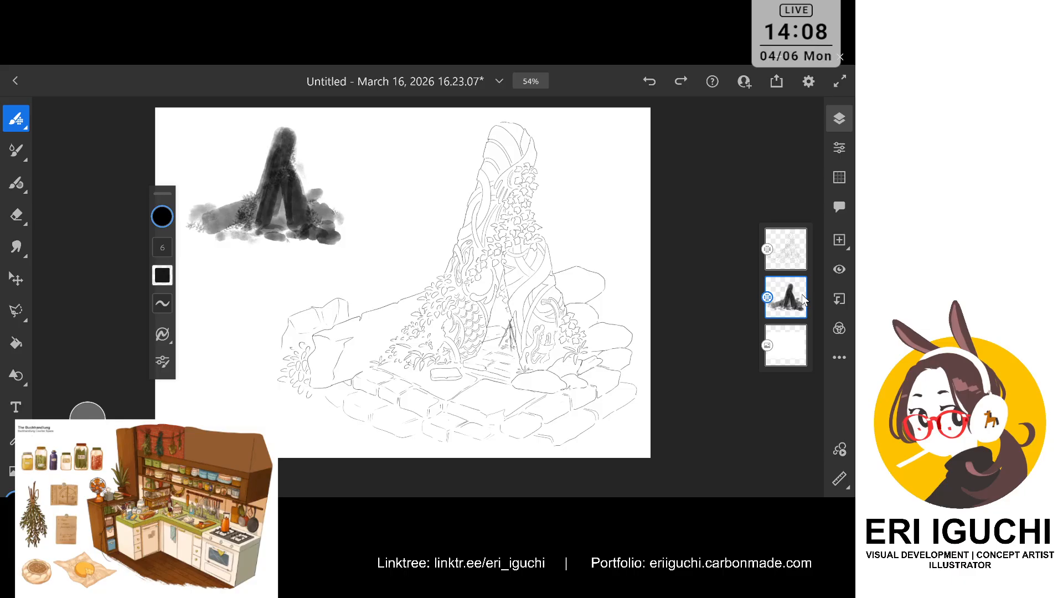
{"action": "left_click", "coordinate": [837, 244]}
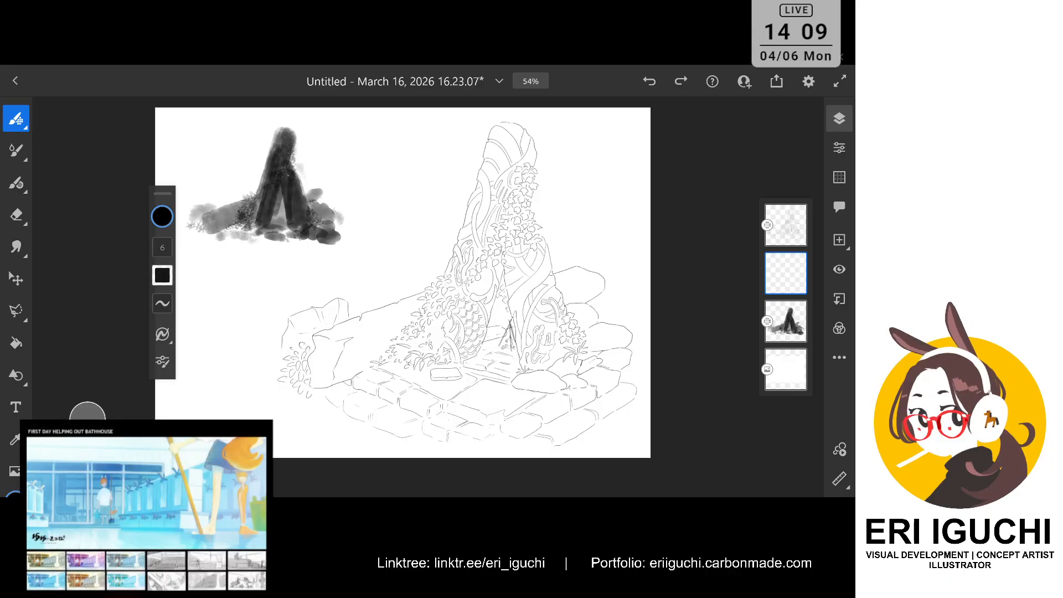
{"action": "key", "text": "ctrl+minus"}
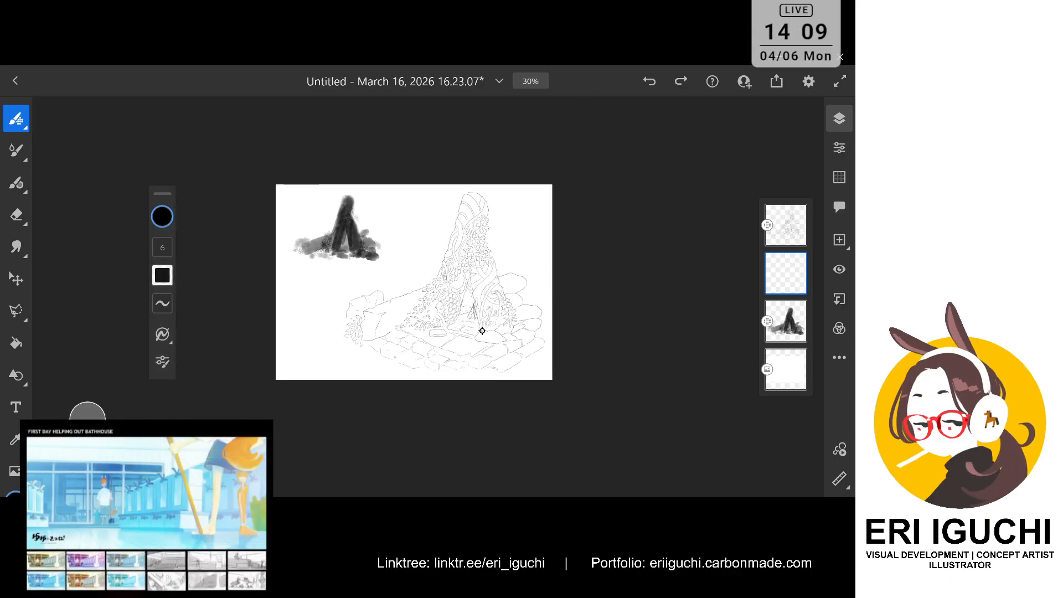
{"action": "scroll", "coordinate": [482, 330], "scroll_direction": "up", "scroll_amount": 5}
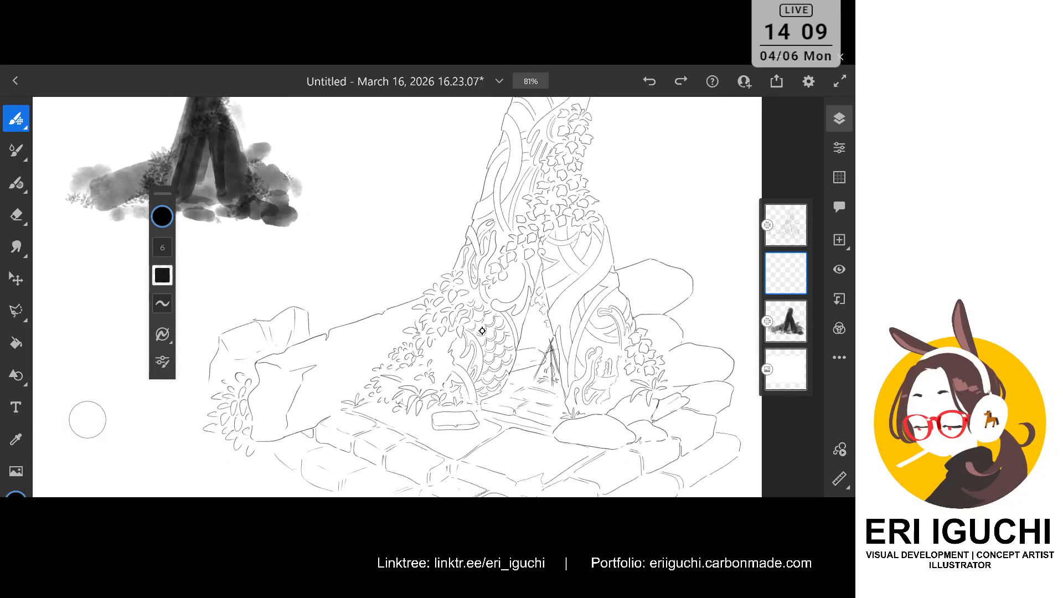
{"action": "scroll", "coordinate": [482, 330], "scroll_direction": "down", "scroll_amount": 3}
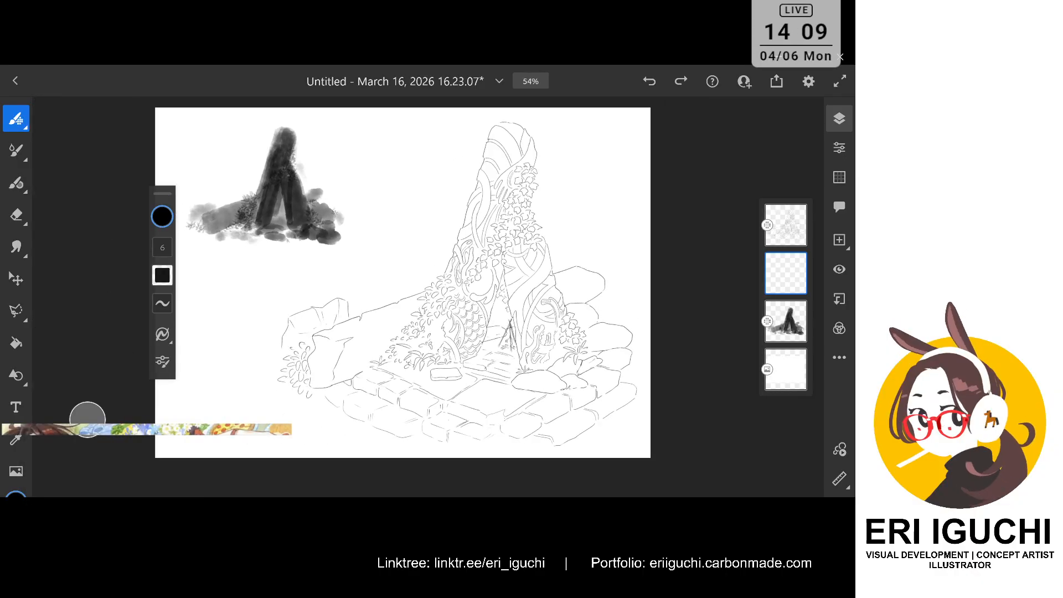
{"action": "key", "text": "ctrl+minus"}
{"action": "scroll", "coordinate": [391, 278], "scroll_direction": "down", "scroll_amount": 1}
{"action": "scroll", "coordinate": [397, 262], "scroll_direction": "up", "scroll_amount": 5}
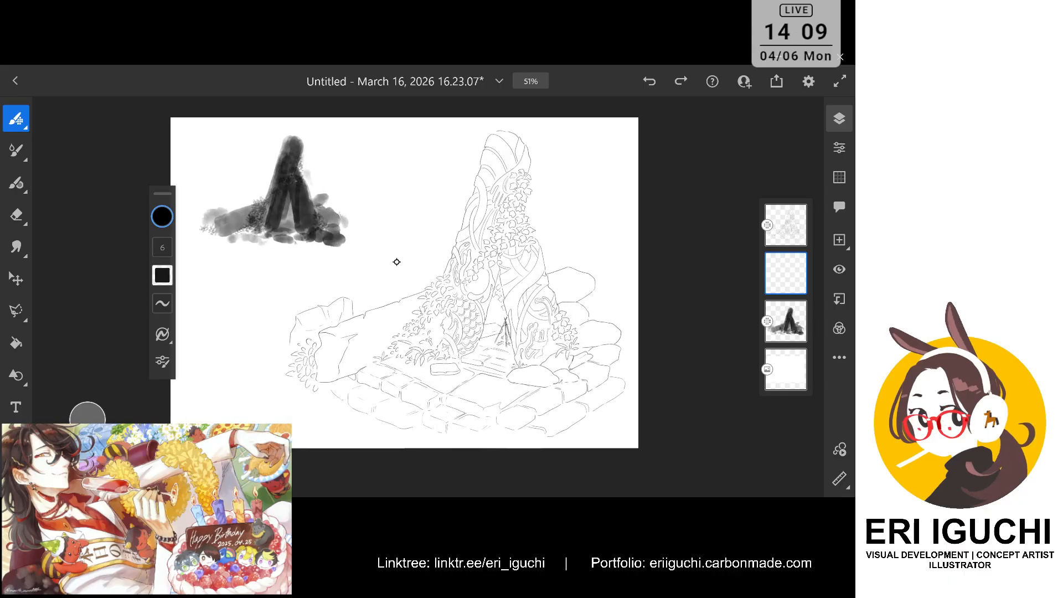
{"action": "scroll", "coordinate": [396, 262], "scroll_direction": "down", "scroll_amount": 1}
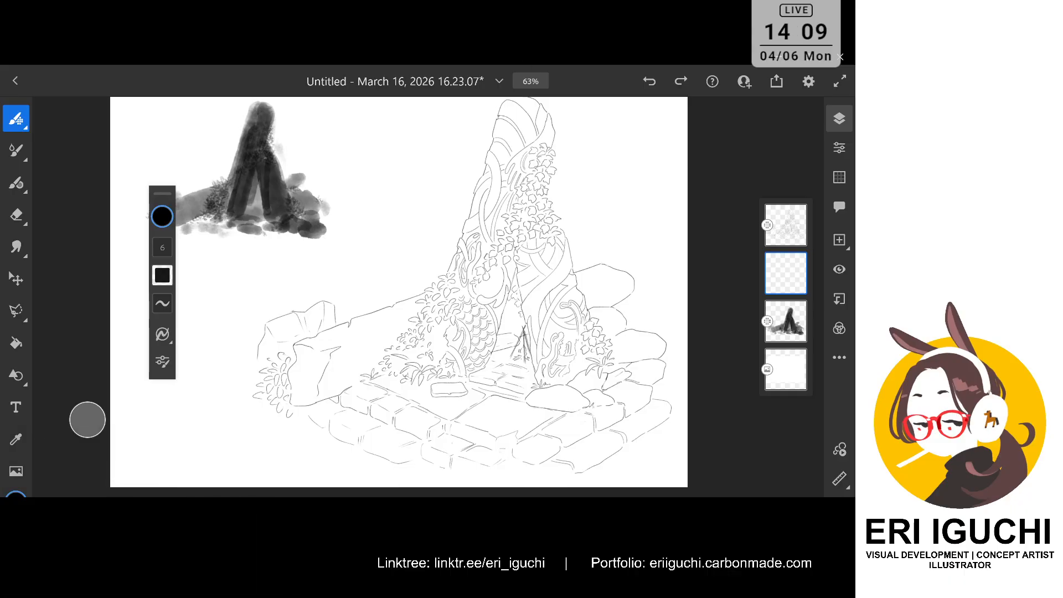
{"action": "scroll", "coordinate": [565, 391], "scroll_direction": "down", "scroll_amount": 2}
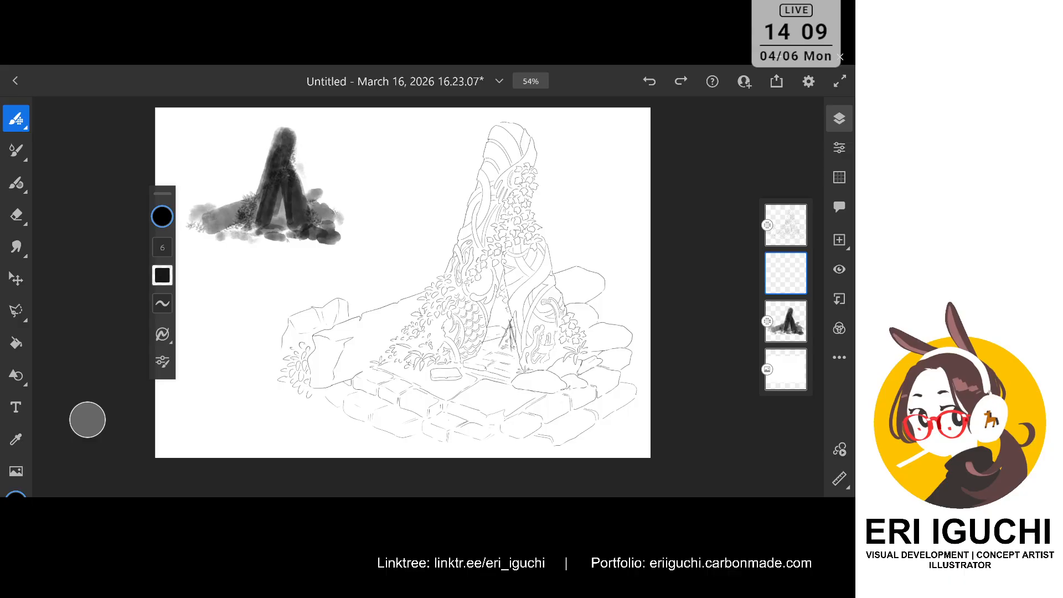
Choose the Cezanne 2 brush from the favourites, dock the brush list beside the canvas and move the brush options clear of it
{"action": "left_click", "coordinate": [25, 118]}
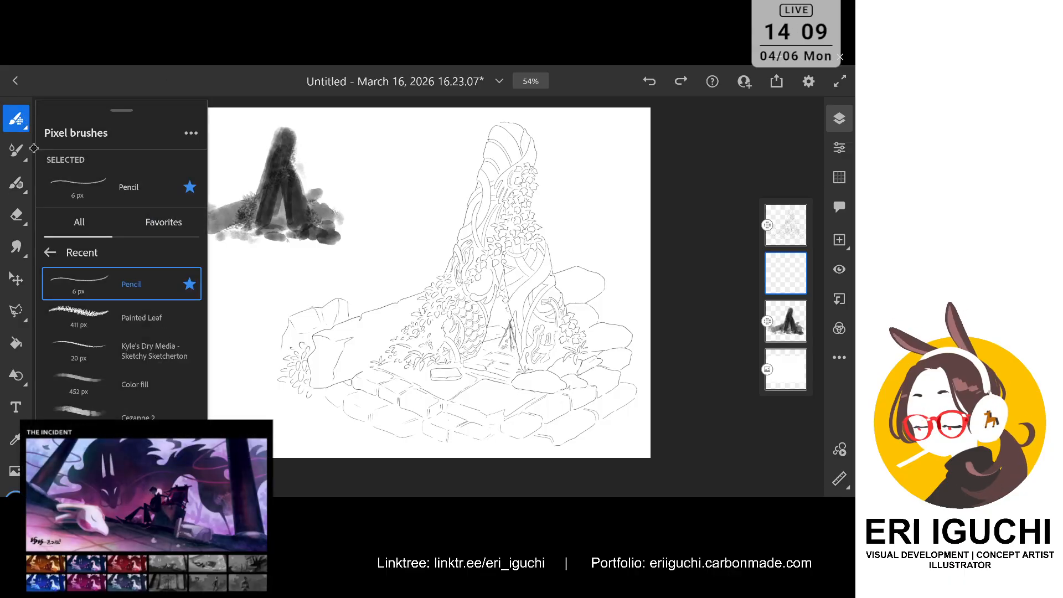
{"action": "left_click", "coordinate": [160, 223]}
{"action": "scroll", "coordinate": [117, 382], "scroll_direction": "down", "scroll_amount": 5}
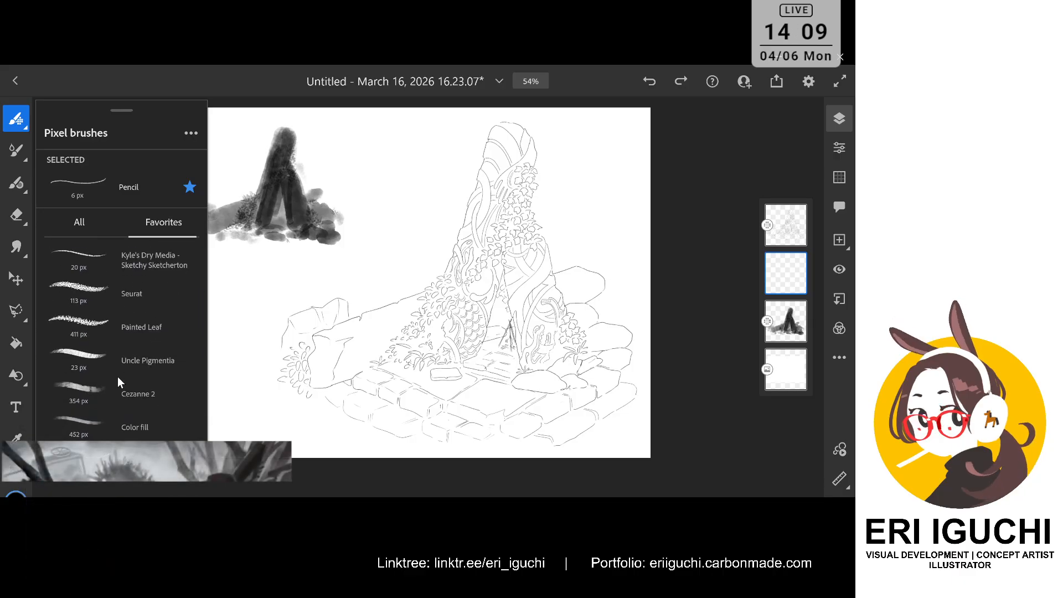
{"action": "left_click", "coordinate": [114, 392]}
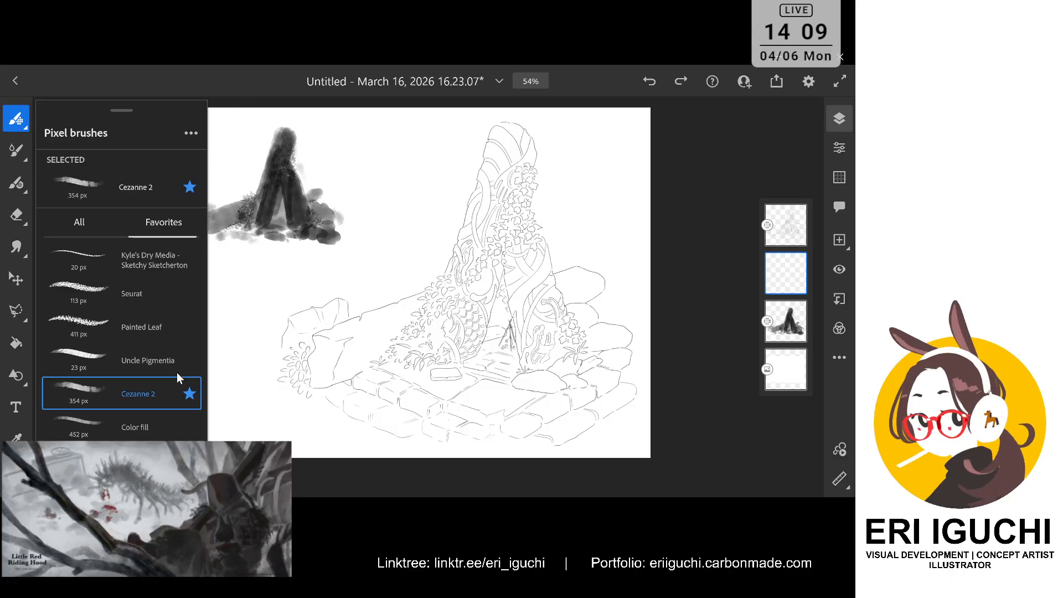
{"action": "mouse_move", "coordinate": [128, 109]}
{"action": "left_mouse_down"}
{"action": "mouse_move", "coordinate": [131, 118]}
{"action": "mouse_move", "coordinate": [94, 116]}
{"action": "left_mouse_up"}
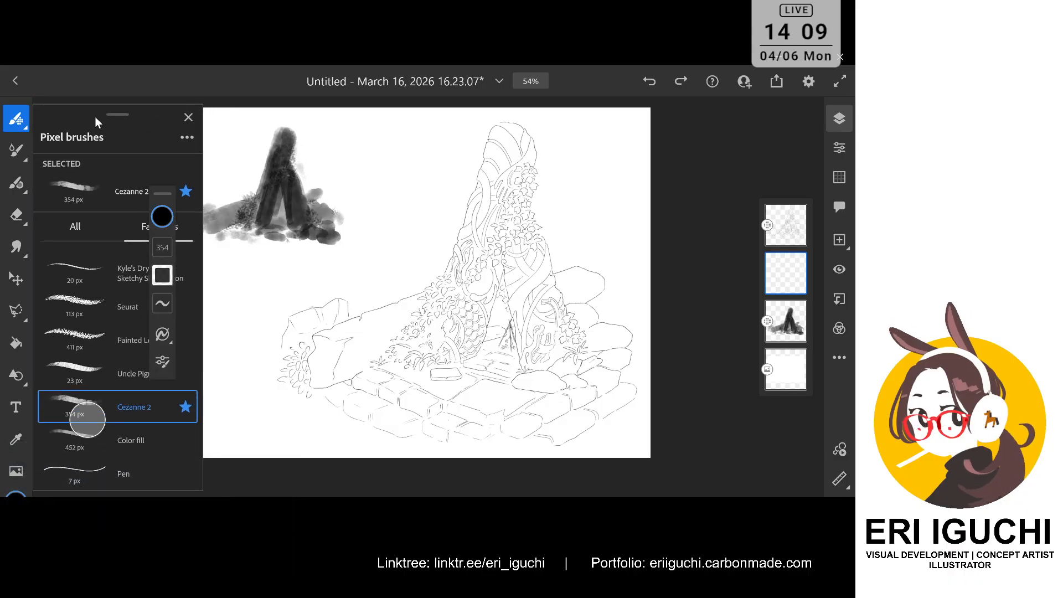
{"action": "left_click_drag", "start_coordinate": [167, 197], "coordinate": [288, 233]}
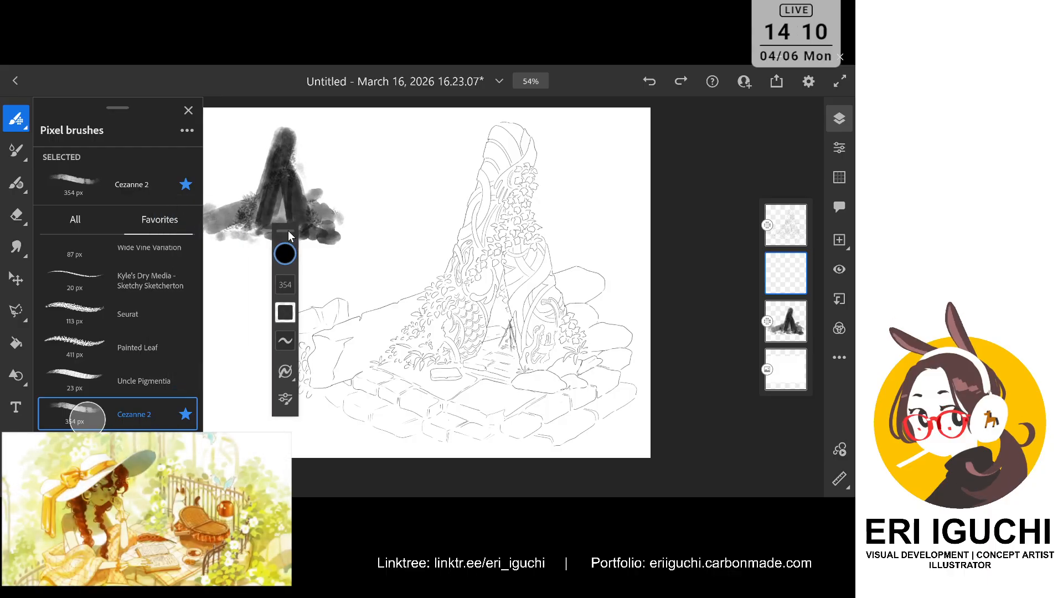
Set the brush colour to a dark, muted olive green
{"action": "left_click", "coordinate": [283, 254]}
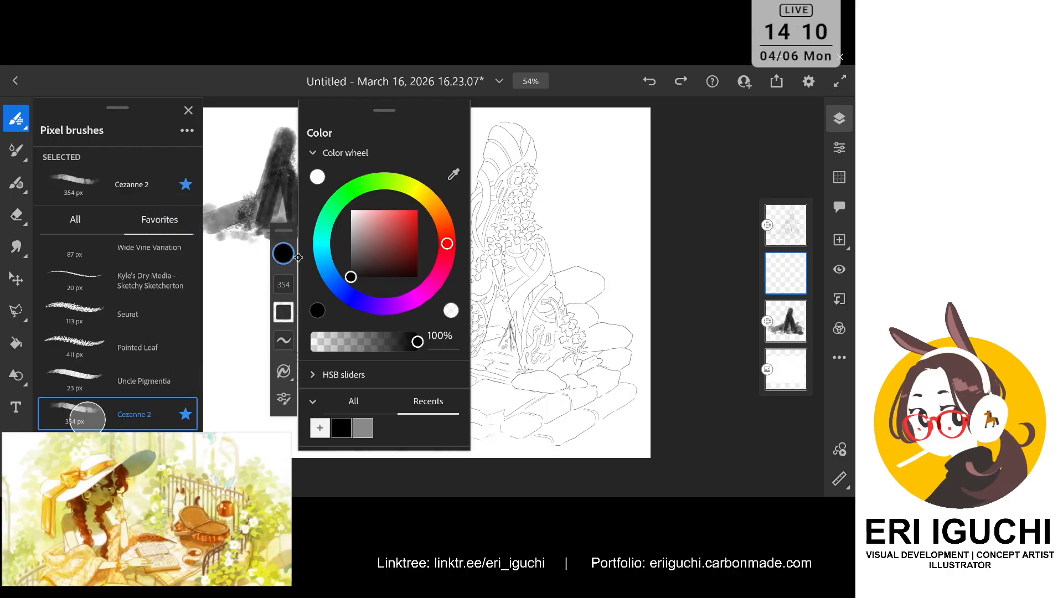
{"action": "left_click", "coordinate": [388, 183]}
{"action": "mouse_move", "coordinate": [365, 232]}
{"action": "left_mouse_down"}
{"action": "mouse_move", "coordinate": [367, 221]}
{"action": "mouse_move", "coordinate": [369, 259]}
{"action": "left_mouse_up"}
{"action": "left_click", "coordinate": [285, 286]}
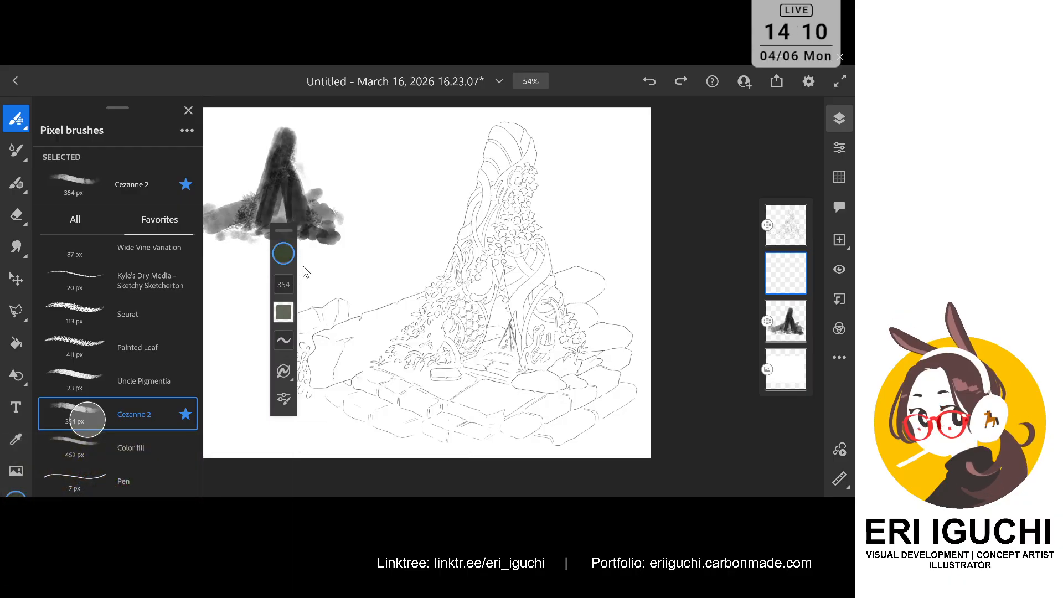
Try to block in the pillar in olive green with the Cezanne 2 brush at size 455, and undo the stroke
{"action": "mouse_move", "coordinate": [285, 284]}
{"action": "left_mouse_down"}
{"action": "mouse_move", "coordinate": [295, 271]}
{"action": "mouse_move", "coordinate": [295, 303]}
{"action": "left_mouse_up"}
{"action": "mouse_move", "coordinate": [500, 145]}
{"action": "left_mouse_down"}
{"action": "mouse_move", "coordinate": [486, 219]}
{"action": "mouse_move", "coordinate": [499, 177]}
{"action": "mouse_move", "coordinate": [471, 231]}
{"action": "mouse_move", "coordinate": [499, 228]}
{"action": "mouse_move", "coordinate": [494, 262]}
{"action": "left_mouse_up"}
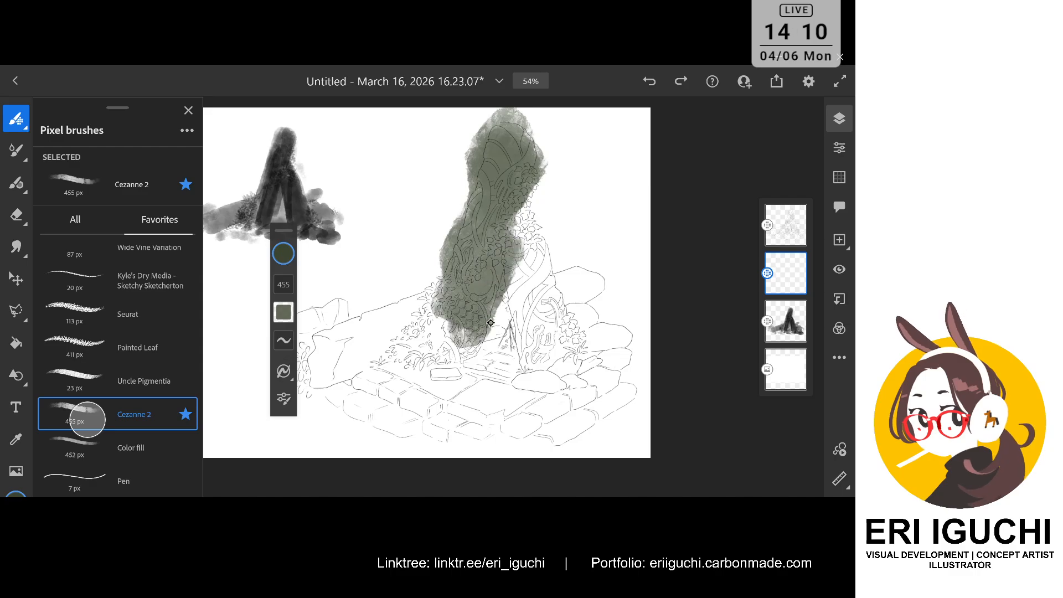
{"action": "key", "text": "ctrl+z"}
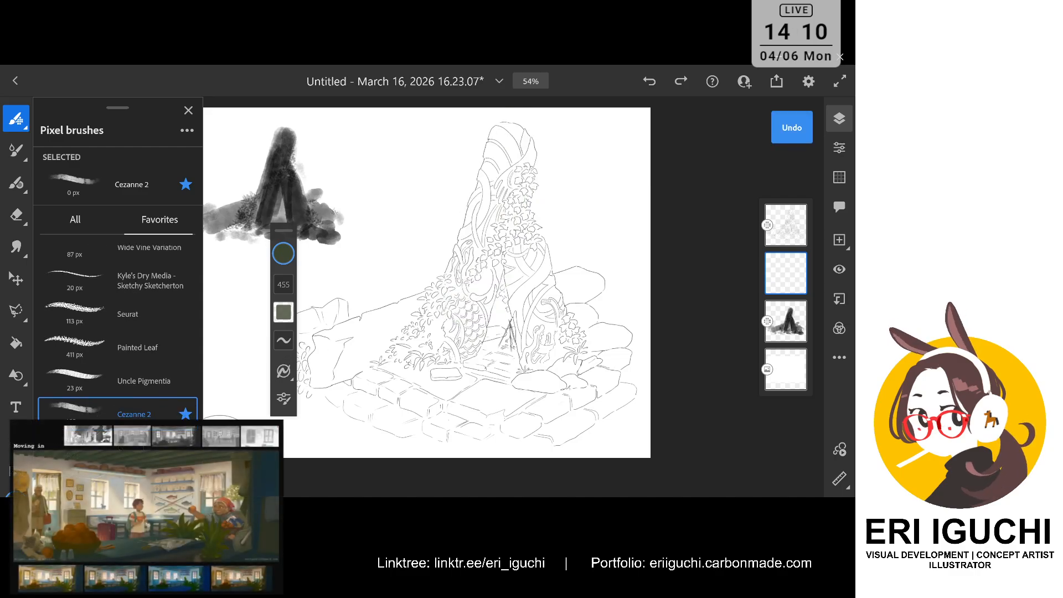
Block in the whole ruin, from the pillar to the paved platform, in olive green with the Sharp Stain brush at size 428
{"action": "scroll", "coordinate": [172, 362], "scroll_direction": "up", "scroll_amount": 4}
{"action": "left_click", "coordinate": [135, 299]}
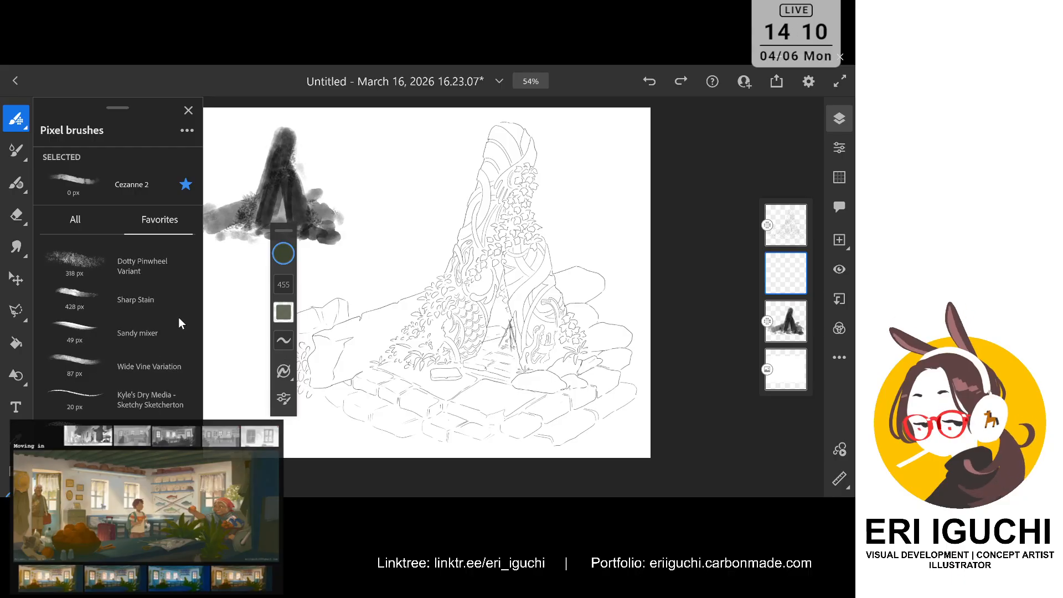
{"action": "mouse_move", "coordinate": [503, 160]}
{"action": "left_mouse_down"}
{"action": "mouse_move", "coordinate": [480, 220]}
{"action": "mouse_move", "coordinate": [502, 151]}
{"action": "mouse_move", "coordinate": [477, 232]}
{"action": "mouse_move", "coordinate": [490, 230]}
{"action": "mouse_move", "coordinate": [515, 176]}
{"action": "mouse_move", "coordinate": [504, 137]}
{"action": "mouse_move", "coordinate": [524, 160]}
{"action": "left_mouse_up"}
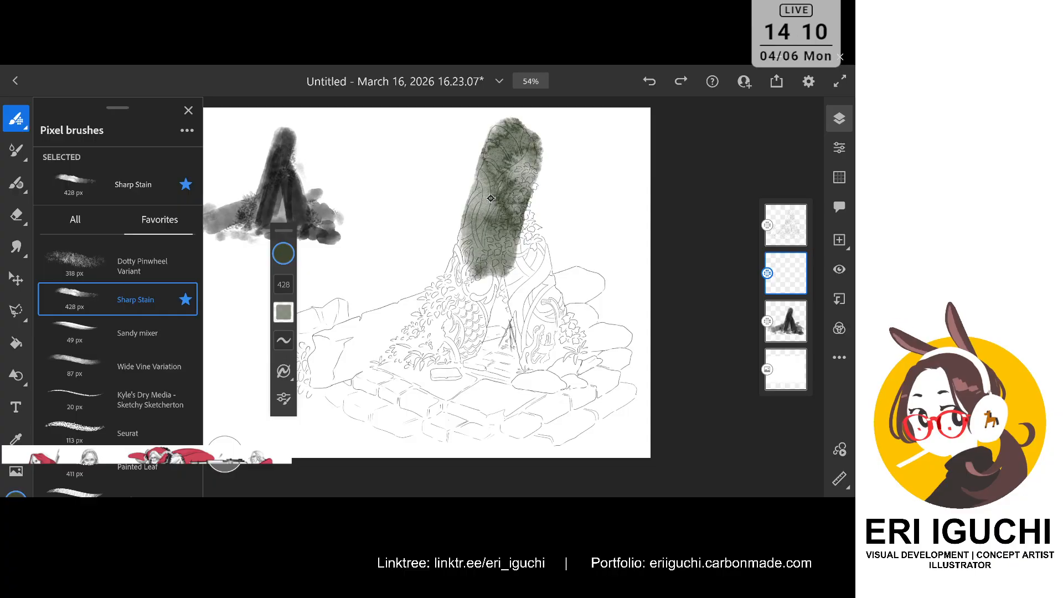
{"action": "mouse_move", "coordinate": [490, 197]}
{"action": "left_mouse_down"}
{"action": "mouse_move", "coordinate": [481, 246]}
{"action": "mouse_move", "coordinate": [514, 325]}
{"action": "mouse_move", "coordinate": [528, 320]}
{"action": "mouse_move", "coordinate": [506, 219]}
{"action": "mouse_move", "coordinate": [543, 319]}
{"action": "mouse_move", "coordinate": [541, 268]}
{"action": "mouse_move", "coordinate": [557, 305]}
{"action": "left_mouse_up"}
{"action": "mouse_move", "coordinate": [576, 283]}
{"action": "left_mouse_down"}
{"action": "mouse_move", "coordinate": [589, 346]}
{"action": "mouse_move", "coordinate": [554, 393]}
{"action": "mouse_move", "coordinate": [609, 359]}
{"action": "mouse_move", "coordinate": [629, 391]}
{"action": "mouse_move", "coordinate": [586, 404]}
{"action": "mouse_move", "coordinate": [487, 399]}
{"action": "mouse_move", "coordinate": [421, 360]}
{"action": "mouse_move", "coordinate": [436, 306]}
{"action": "mouse_move", "coordinate": [316, 343]}
{"action": "mouse_move", "coordinate": [321, 315]}
{"action": "mouse_move", "coordinate": [292, 384]}
{"action": "mouse_move", "coordinate": [255, 404]}
{"action": "mouse_move", "coordinate": [387, 421]}
{"action": "mouse_move", "coordinate": [457, 456]}
{"action": "mouse_move", "coordinate": [575, 443]}
{"action": "mouse_move", "coordinate": [631, 421]}
{"action": "left_mouse_up"}
{"action": "left_click_drag", "start_coordinate": [501, 304], "coordinate": [366, 372]}
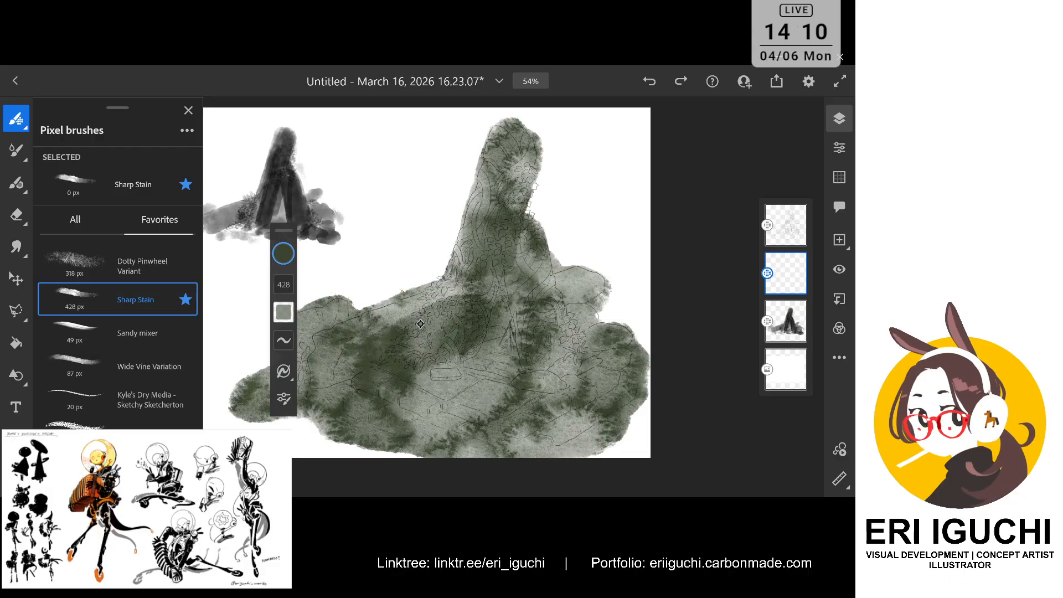
{"action": "mouse_move", "coordinate": [420, 323]}
{"action": "left_mouse_down"}
{"action": "mouse_move", "coordinate": [354, 343]}
{"action": "mouse_move", "coordinate": [409, 288]}
{"action": "mouse_move", "coordinate": [454, 410]}
{"action": "mouse_move", "coordinate": [493, 374]}
{"action": "mouse_move", "coordinate": [495, 301]}
{"action": "mouse_move", "coordinate": [541, 327]}
{"action": "left_mouse_up"}
Switch to a muted slate blue and add textured blue patches over the pillar, the fallen slab and the platform
{"action": "left_click", "coordinate": [283, 253]}
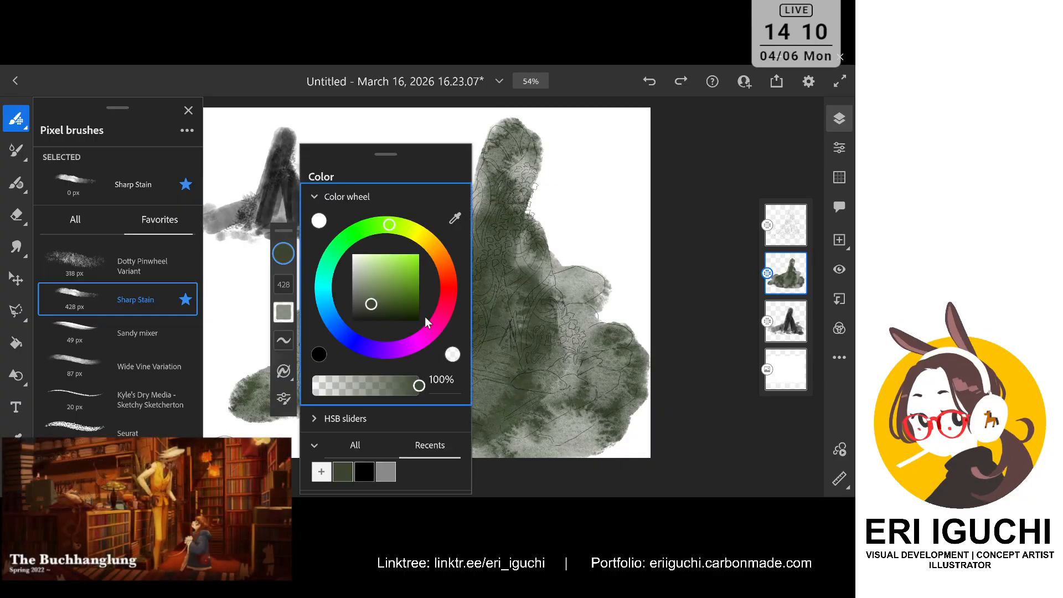
{"action": "left_click", "coordinate": [324, 299]}
{"action": "left_click", "coordinate": [562, 256]}
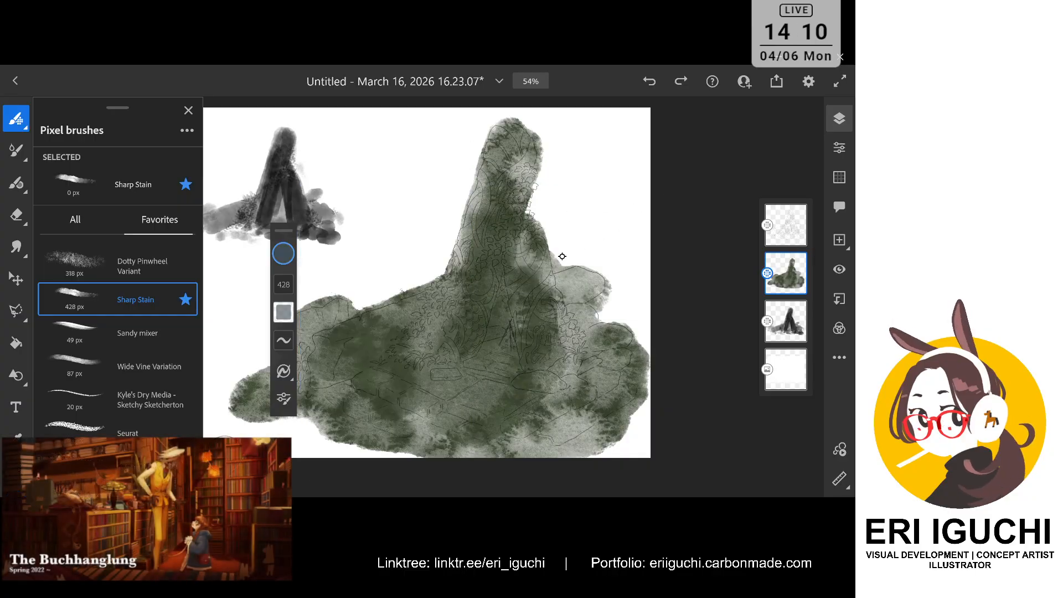
{"action": "left_click_drag", "start_coordinate": [517, 318], "coordinate": [536, 360]}
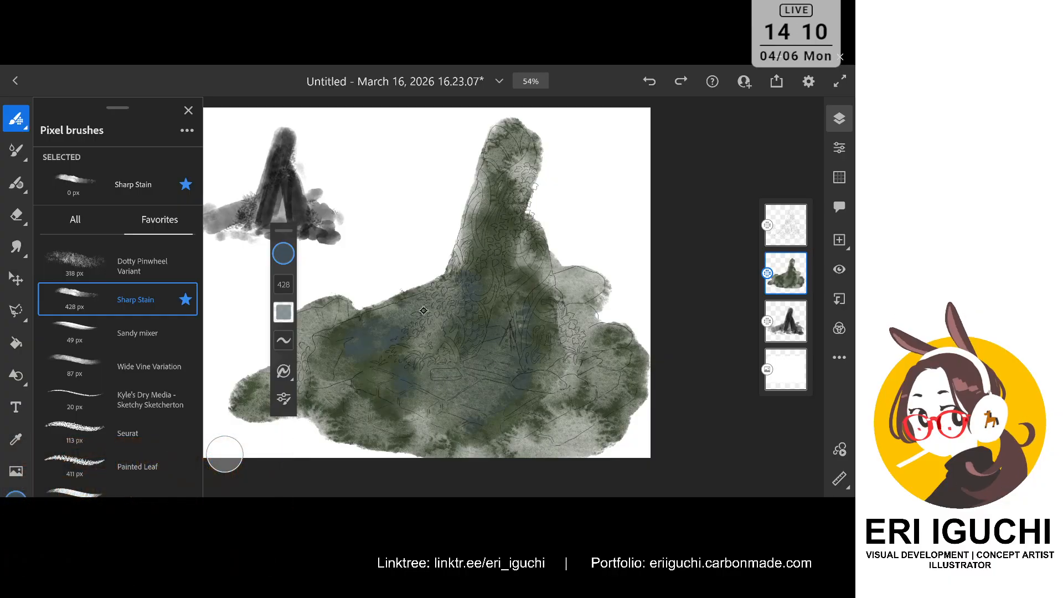
{"action": "mouse_move", "coordinate": [493, 179]}
{"action": "left_mouse_down"}
{"action": "mouse_move", "coordinate": [490, 206]}
{"action": "mouse_move", "coordinate": [524, 166]}
{"action": "mouse_move", "coordinate": [505, 235]}
{"action": "mouse_move", "coordinate": [514, 160]}
{"action": "mouse_move", "coordinate": [510, 287]}
{"action": "mouse_move", "coordinate": [533, 289]}
{"action": "left_mouse_up"}
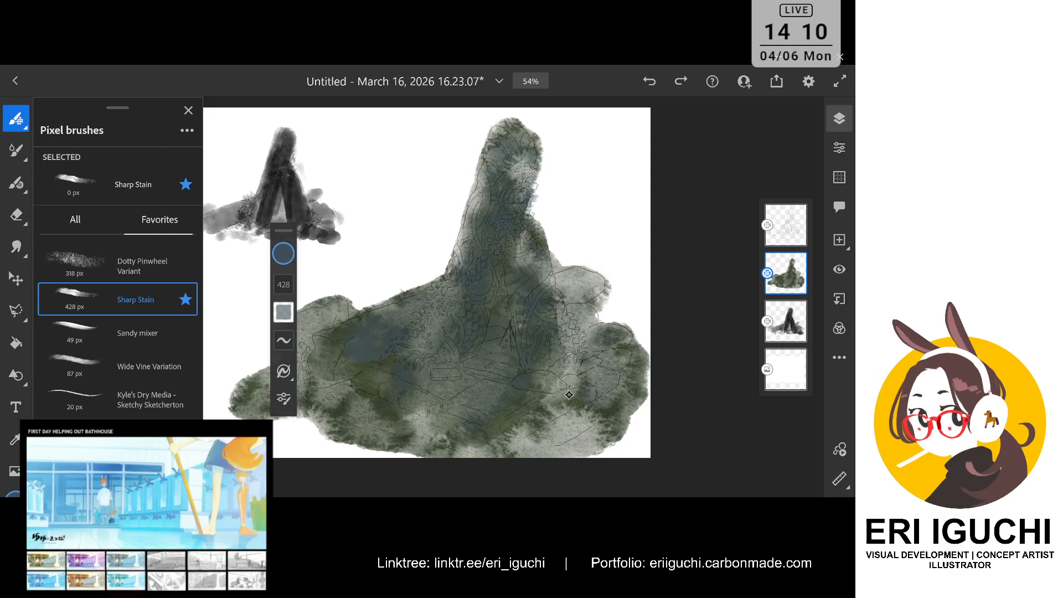
{"action": "scroll", "coordinate": [442, 282], "scroll_direction": "down", "scroll_amount": 1}
{"action": "left_click_drag", "start_coordinate": [352, 379], "coordinate": [460, 324]}
{"action": "mouse_move", "coordinate": [447, 262]}
{"action": "left_mouse_down"}
{"action": "mouse_move", "coordinate": [420, 299]}
{"action": "mouse_move", "coordinate": [425, 320]}
{"action": "mouse_move", "coordinate": [471, 320]}
{"action": "mouse_move", "coordinate": [554, 352]}
{"action": "left_mouse_up"}
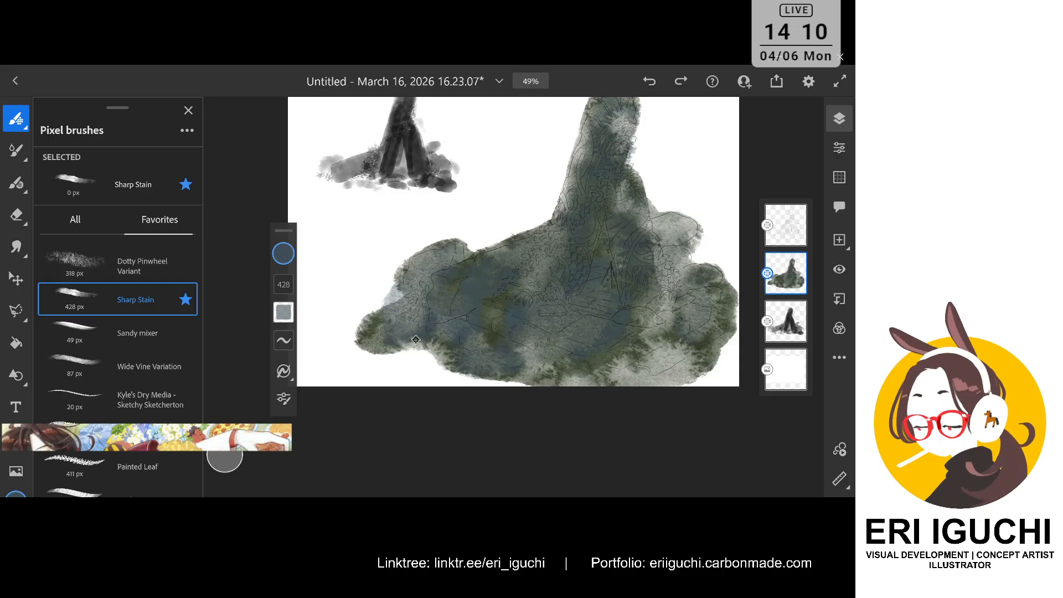
Set the colour to a dark blue-grey and select the Wide Vine Variation brush at size 244
{"action": "left_click", "coordinate": [282, 253]}
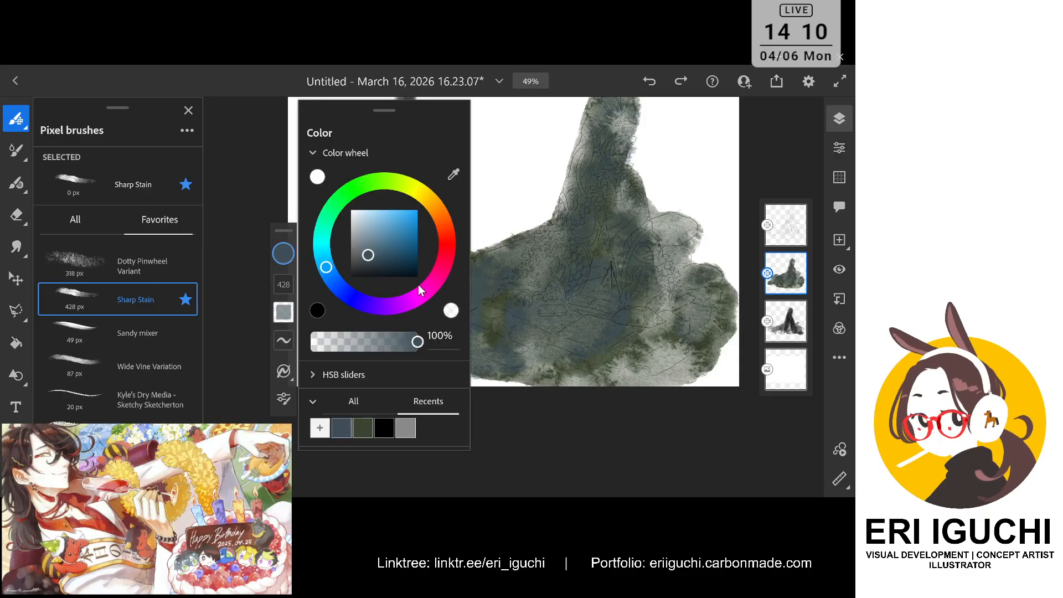
{"action": "left_click", "coordinate": [477, 407]}
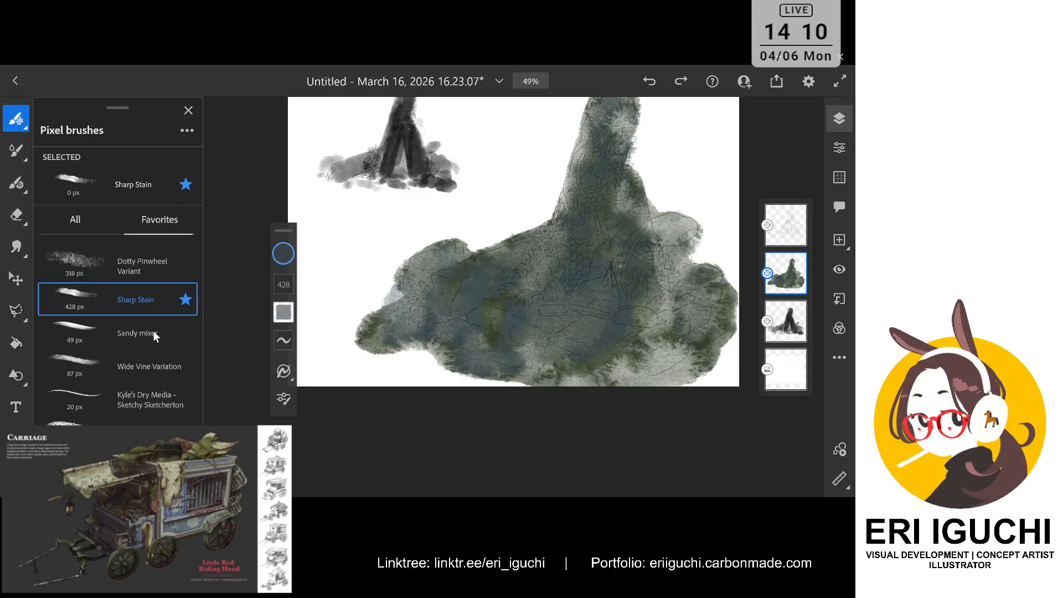
{"action": "left_click", "coordinate": [148, 369]}
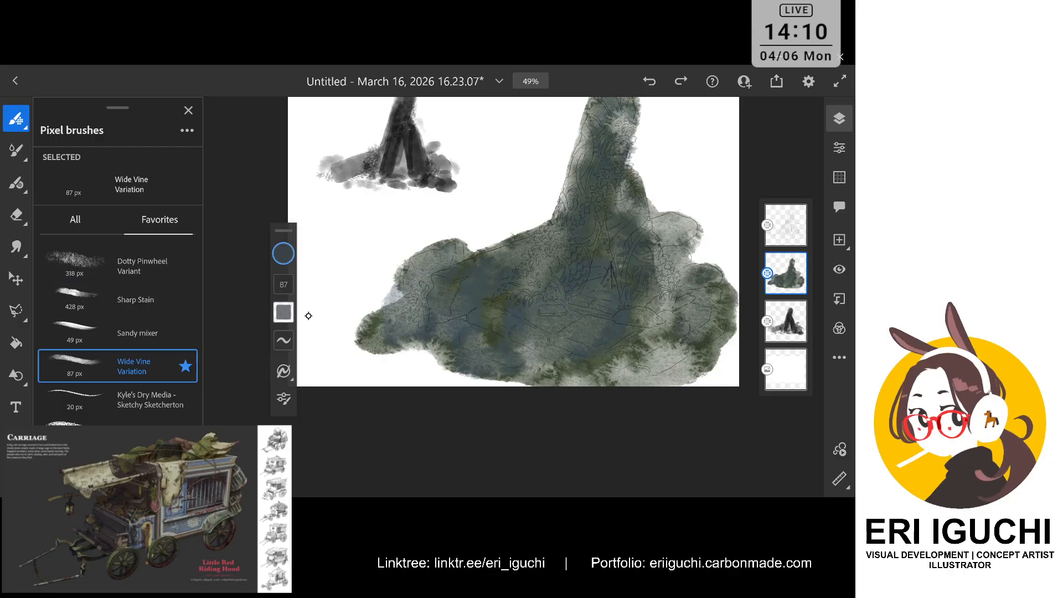
{"action": "left_click", "coordinate": [285, 284]}
{"action": "left_click_drag", "start_coordinate": [325, 256], "coordinate": [347, 253]}
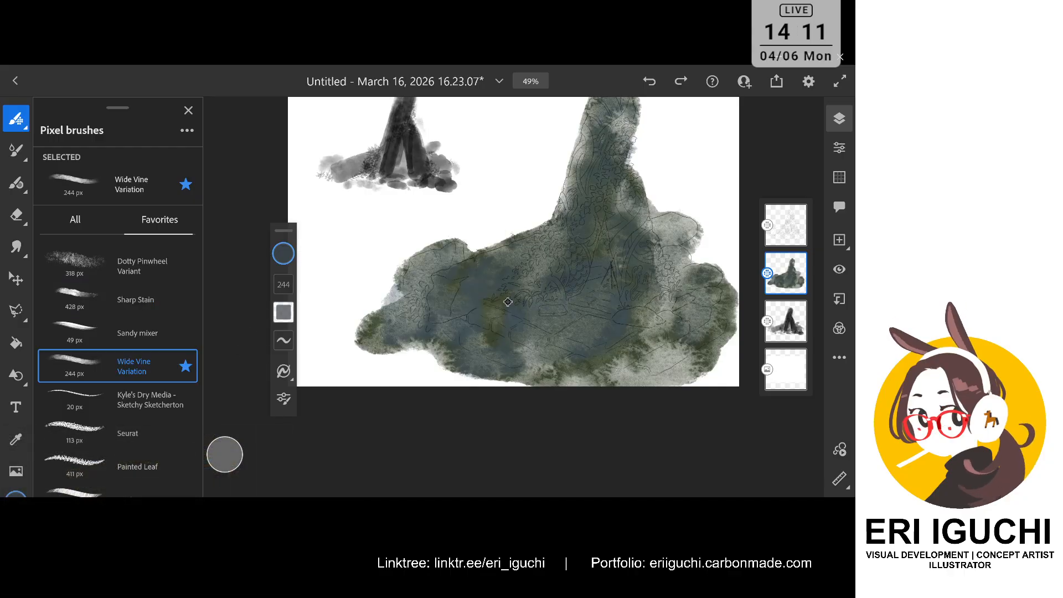
Darken the archway opening with blue-grey and paint the foliage area just left of it in olive sampled from the painting
{"action": "left_click_drag", "start_coordinate": [508, 301], "coordinate": [576, 301]}
{"action": "key", "text": "ctrl+z"}
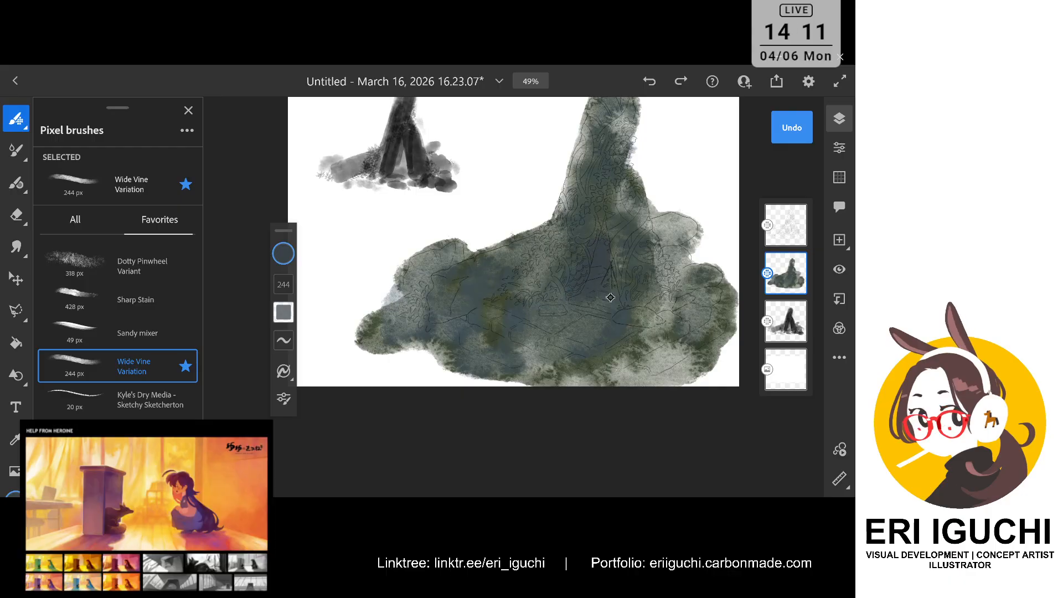
{"action": "left_click", "coordinate": [491, 340], "text": "alt"}
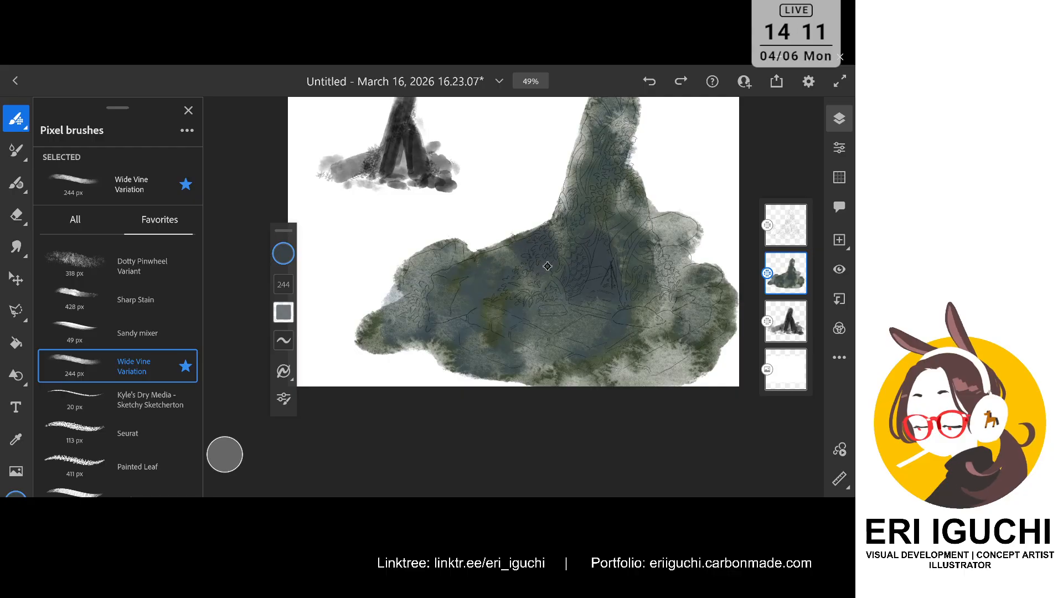
{"action": "left_click", "coordinate": [492, 338], "text": "alt"}
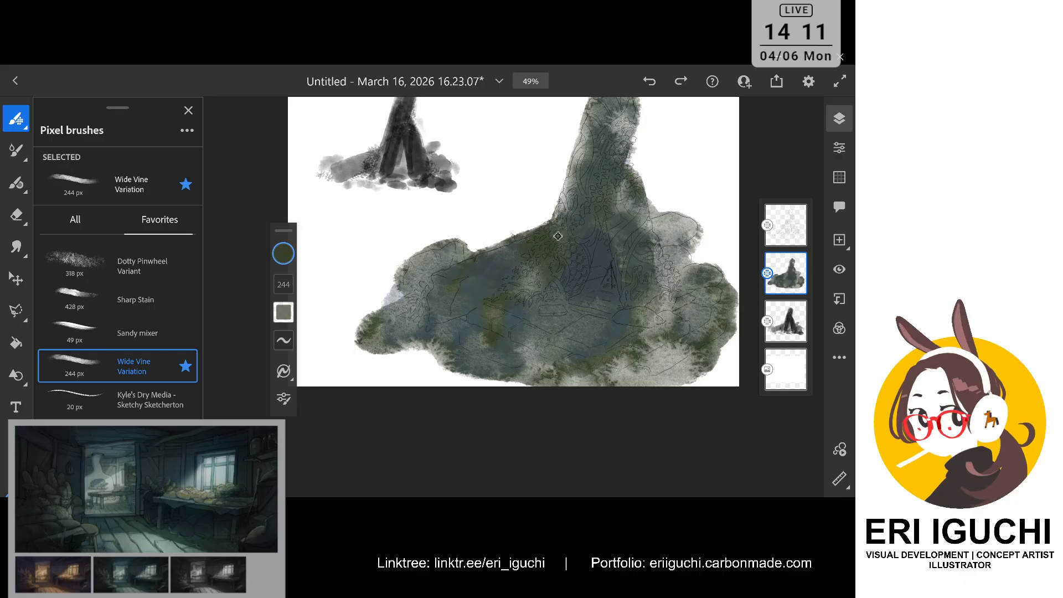
Sample grey-greens from the pillar and paint smoother, lighter tones over its carved shaft and right side
{"action": "left_click_drag", "start_coordinate": [594, 285], "coordinate": [548, 341]}
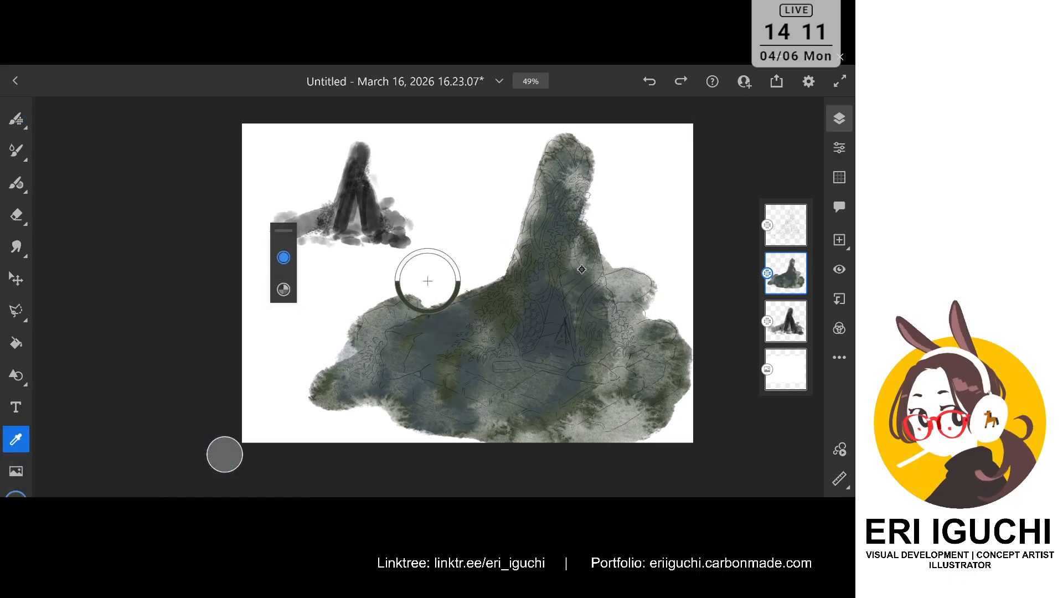
{"action": "left_click", "coordinate": [581, 269]}
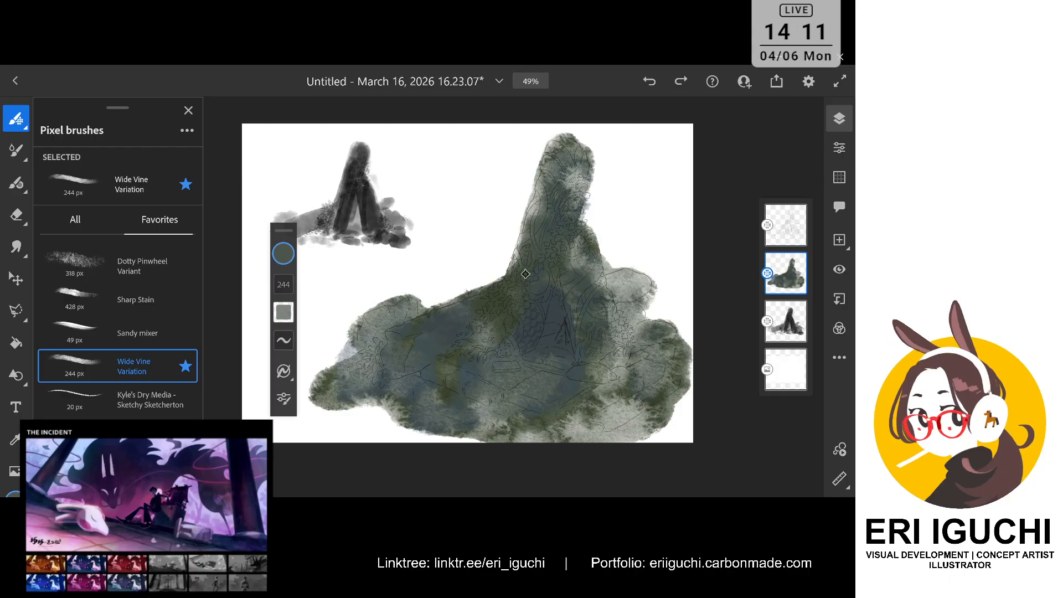
{"action": "key", "text": "i"}
{"action": "left_click", "coordinate": [537, 229]}
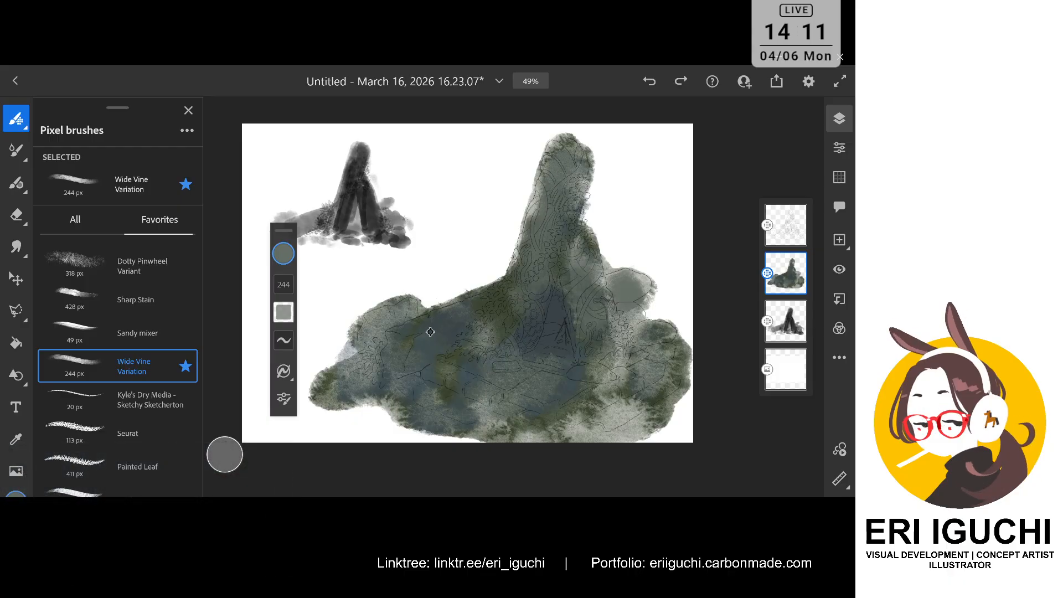
Undo the last stroke on the fallen slab and paint the slab's long side with a darker grey-green sampled from it
{"action": "key", "text": "ctrl+z"}
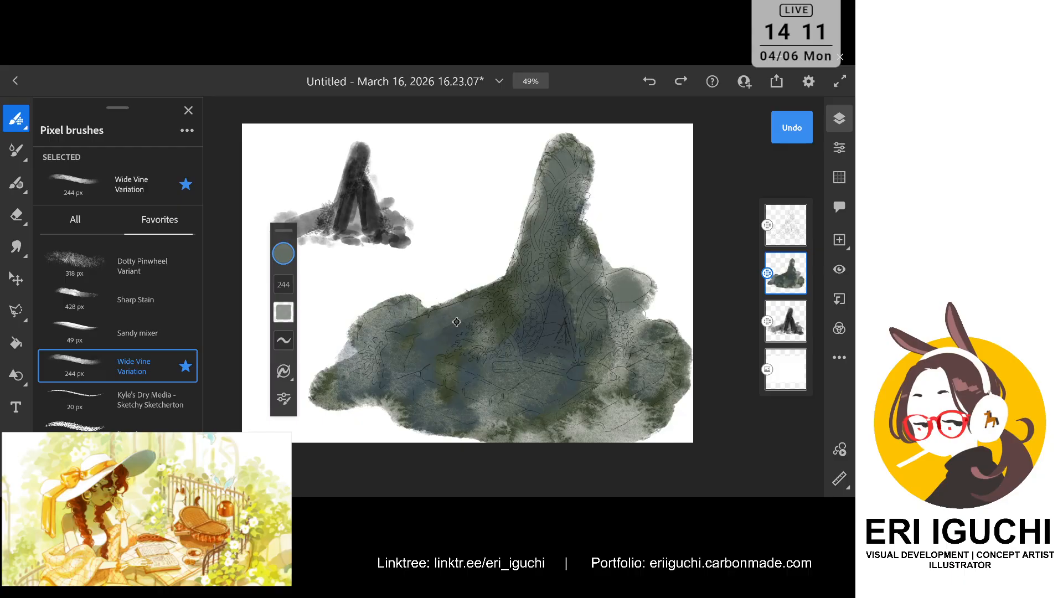
{"action": "scroll", "coordinate": [438, 314], "scroll_direction": "left", "scroll_amount": 3}
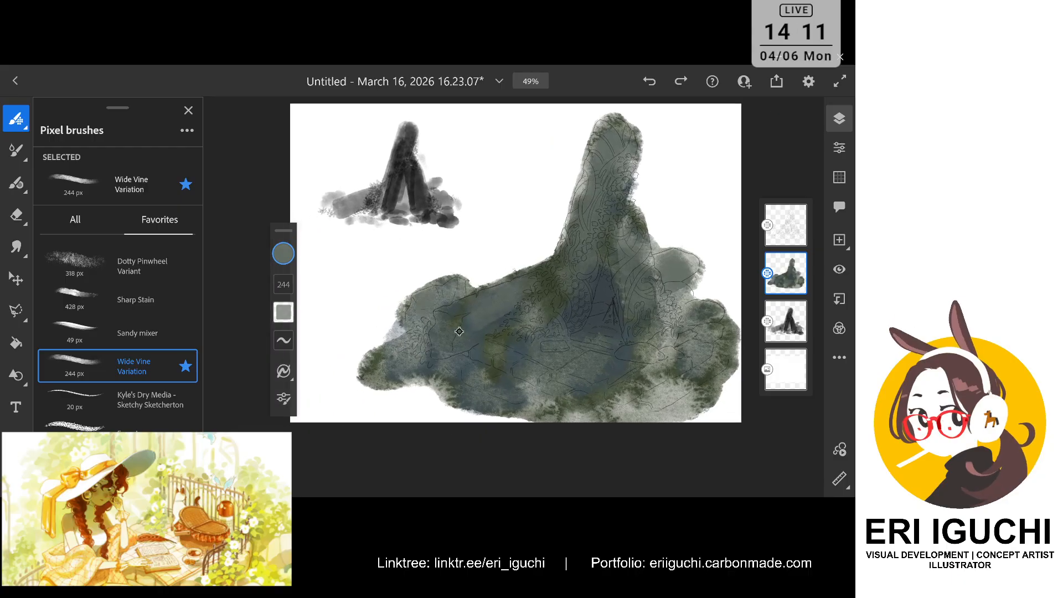
{"action": "left_click", "coordinate": [456, 311], "text": "alt"}
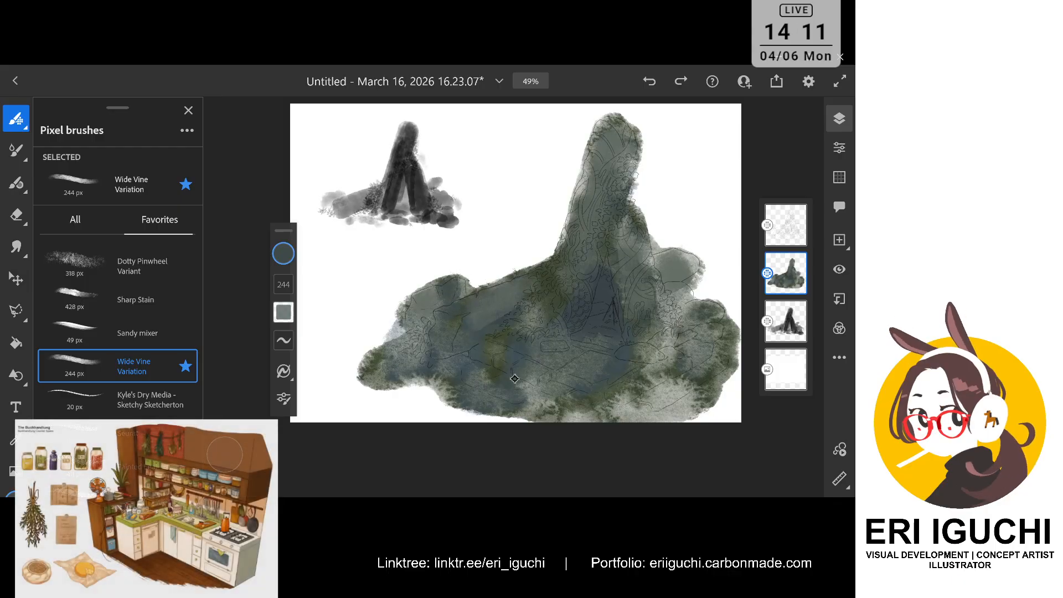
Sample a lighter grey-green, undo the oversized stroke and paint the fallen slab's broken end with the brush reduced to size 114
{"action": "left_click", "coordinate": [394, 349], "text": "alt"}
{"action": "left_click_drag", "start_coordinate": [435, 328], "coordinate": [441, 354]}
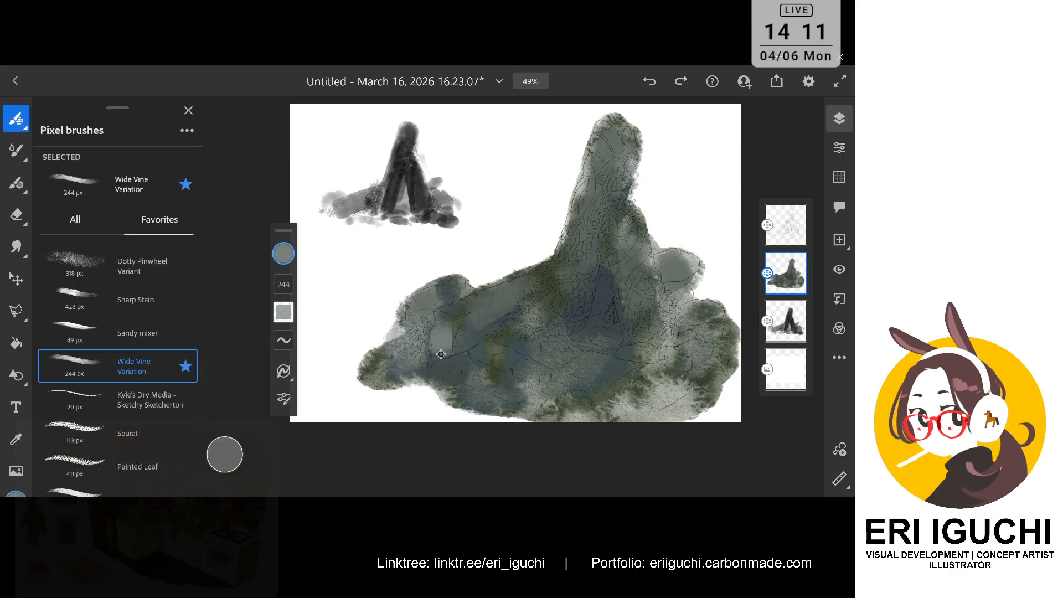
{"action": "key", "text": "ctrl+z"}
{"action": "left_click", "coordinate": [284, 285]}
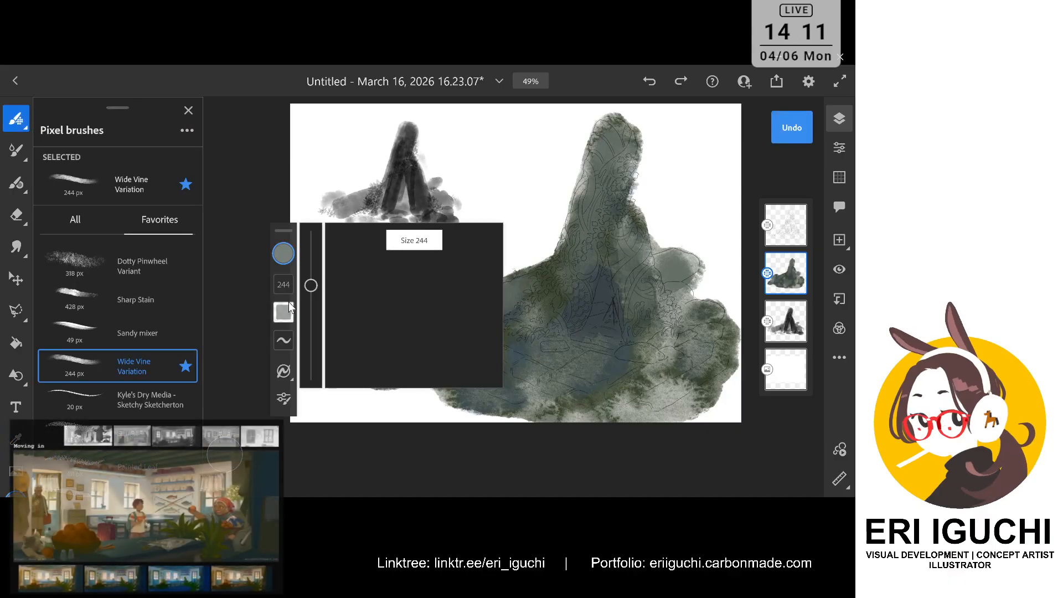
{"action": "left_click_drag", "start_coordinate": [288, 302], "coordinate": [289, 308]}
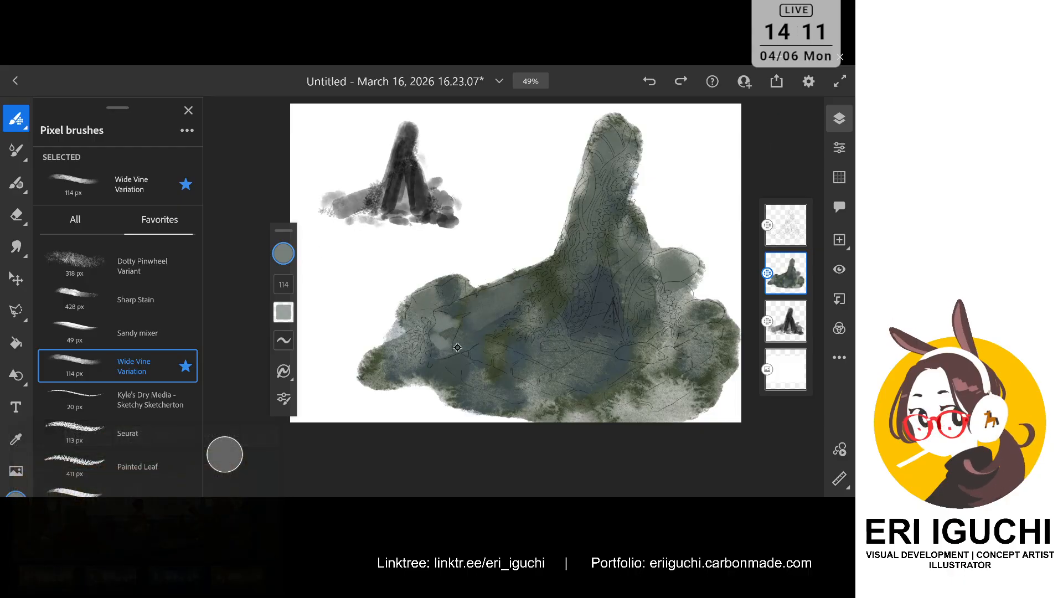
Sample a grey-green from the platform and paint lighter tones on the paving stones in front of the archway
{"action": "scroll", "coordinate": [500, 384], "scroll_direction": "right", "scroll_amount": 2}
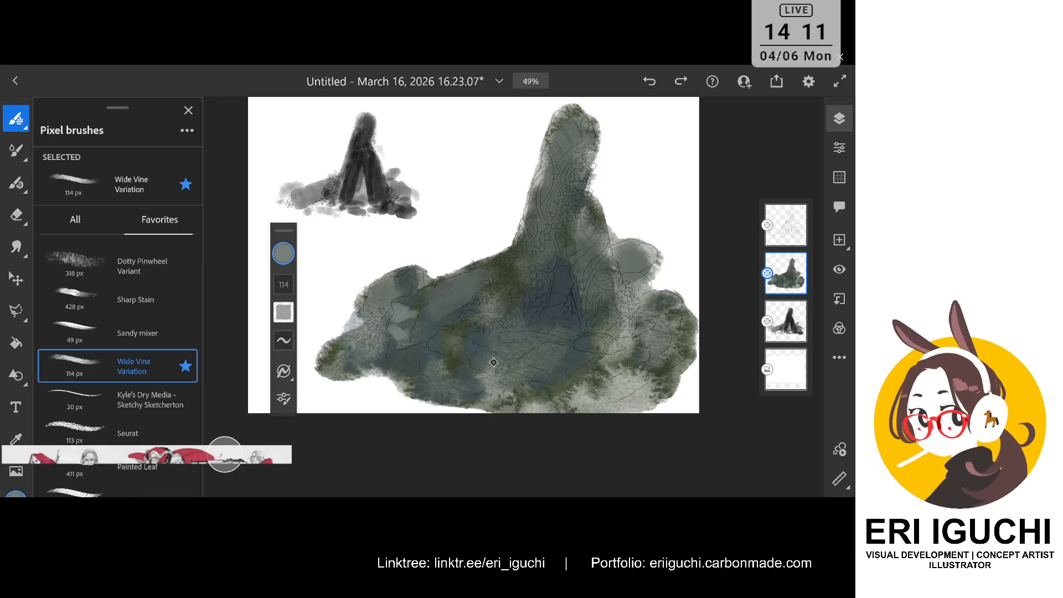
{"action": "left_click", "coordinate": [467, 345], "text": "alt"}
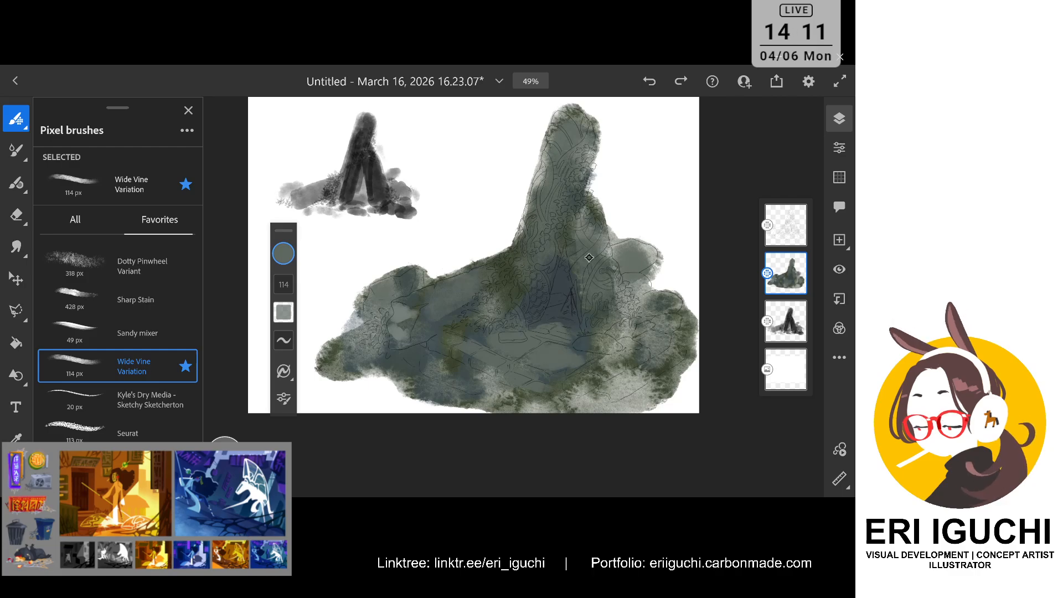
Enlarge the brush to size 206 and paint grey-greens sampled from the foreground over the stone steps right of the platform
{"action": "left_click_drag", "start_coordinate": [290, 280], "coordinate": [303, 254]}
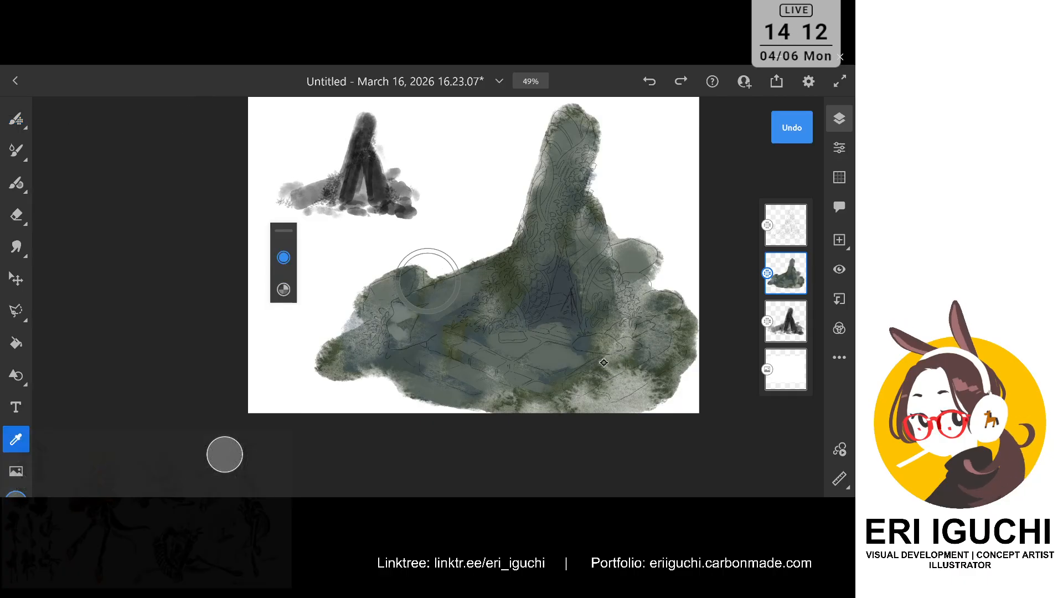
{"action": "left_click", "coordinate": [608, 368], "text": "alt"}
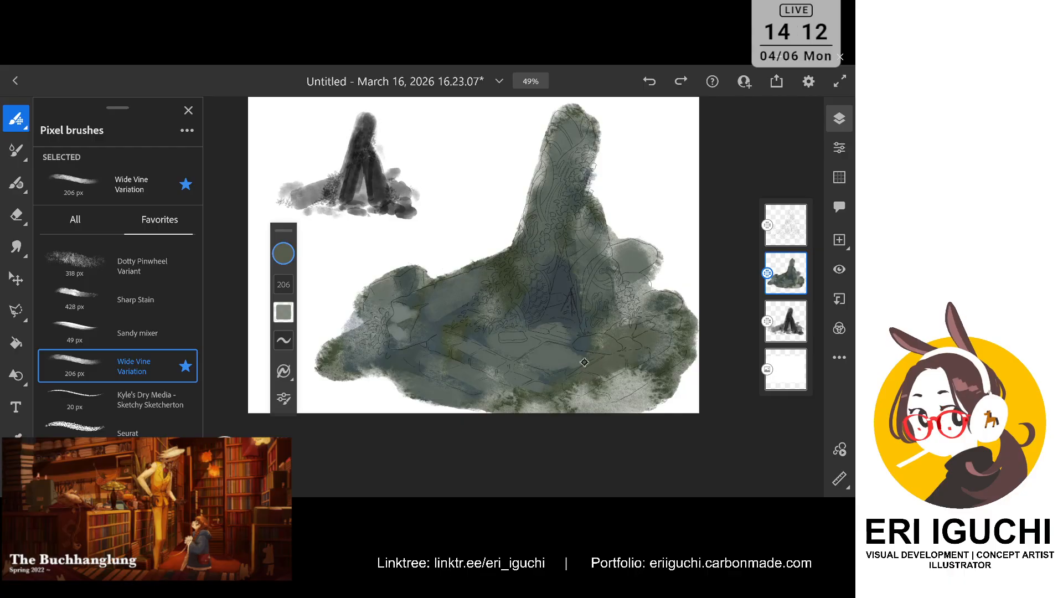
{"action": "left_click", "coordinate": [661, 357], "text": "alt"}
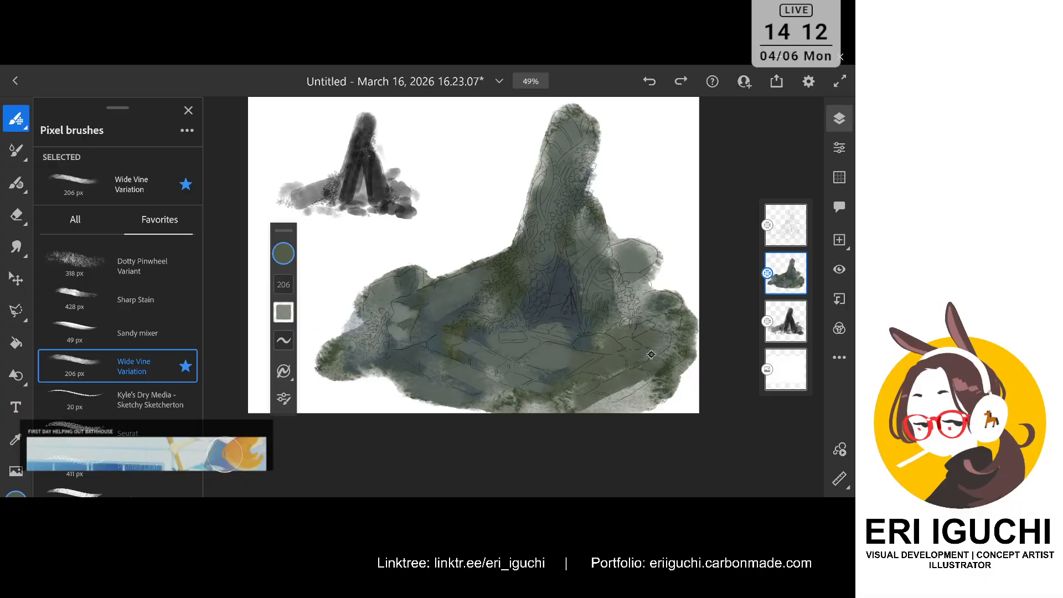
Sample a dark blue-grey near the archway and paint the steps' shadowed front edges with the brush reduced to size 119, undoing unwanted strokes
{"action": "left_click", "coordinate": [554, 305], "text": "alt"}
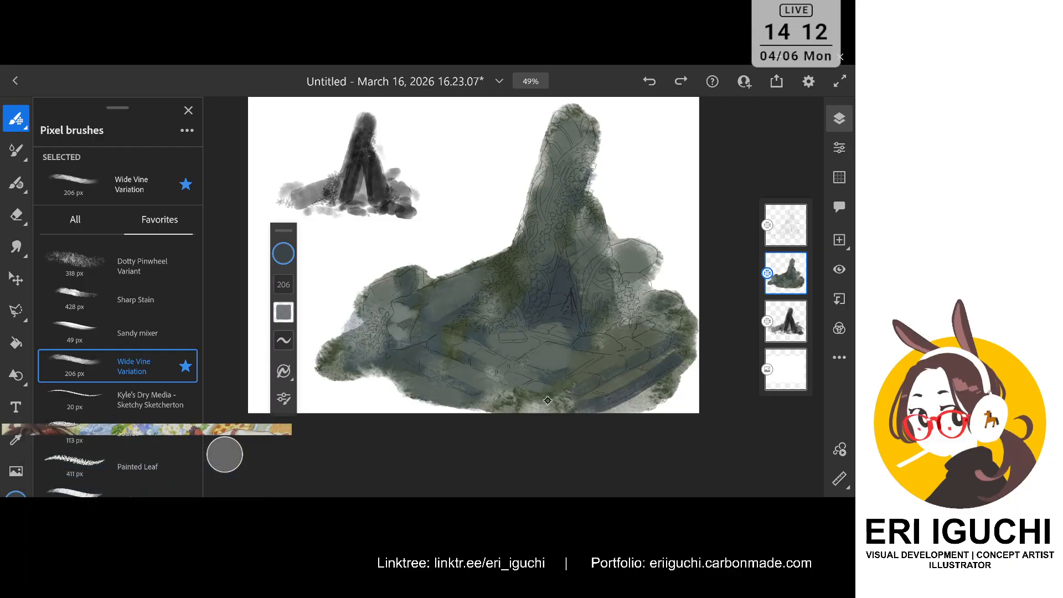
{"action": "key", "text": "bracketleft"}
{"action": "key", "text": "bracketleft"}
{"action": "key", "text": "bracketleft"}
{"action": "key", "text": "bracketleft"}
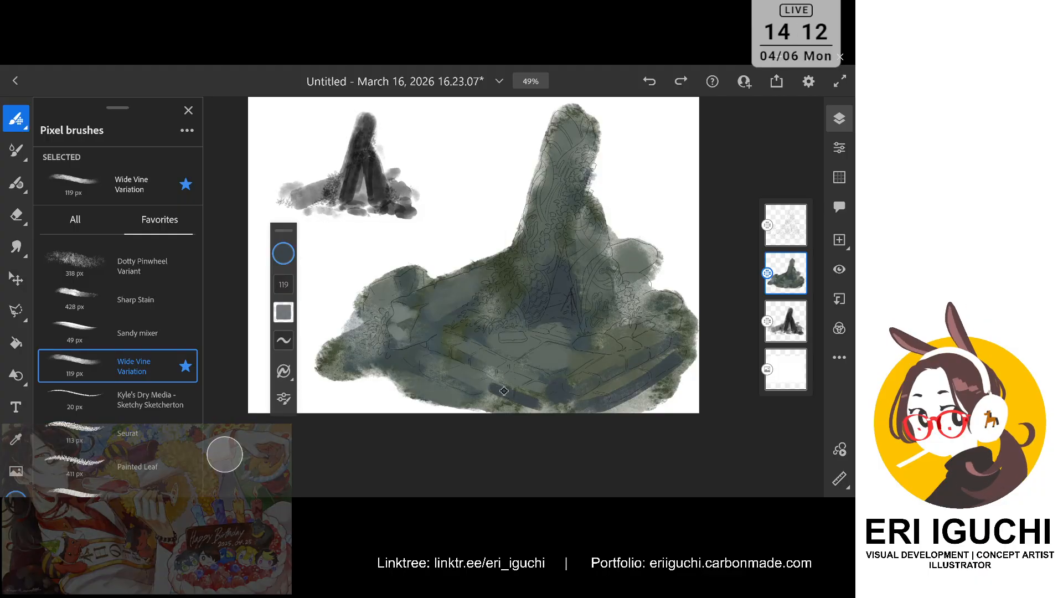
{"action": "key", "text": "ctrl+z"}
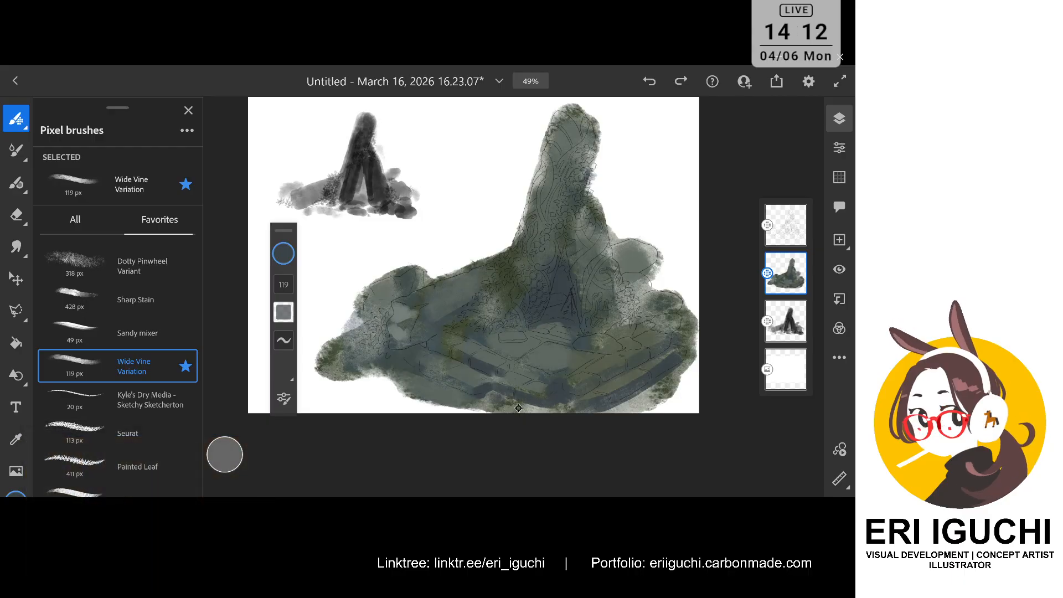
{"action": "key", "text": "ctrl+z"}
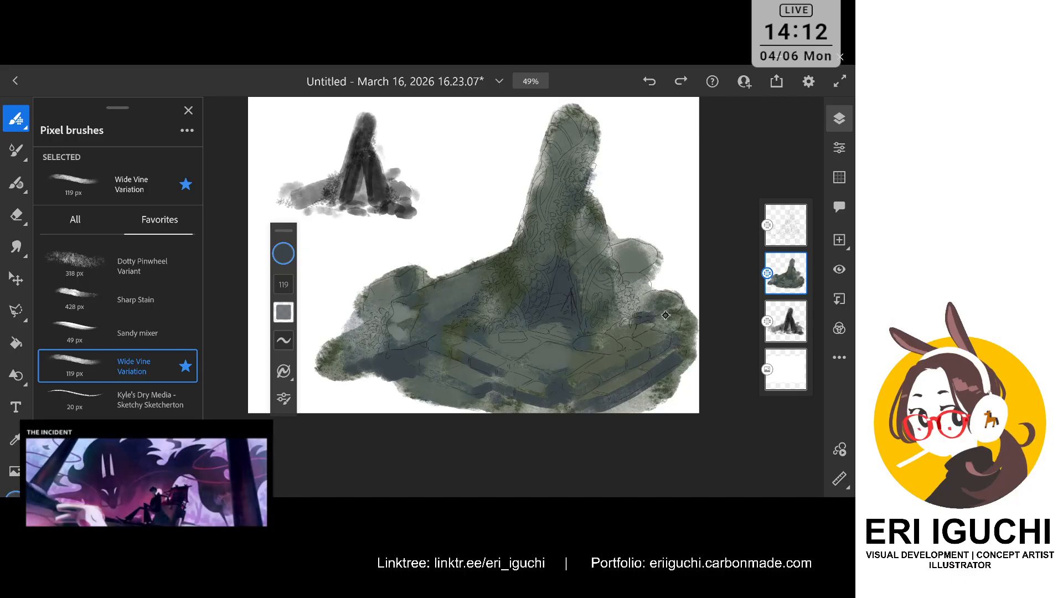
Sample progressively lighter grey tones and paint the rounded boulders to the right of the archway
{"action": "left_click_drag", "start_coordinate": [609, 324], "coordinate": [642, 314]}
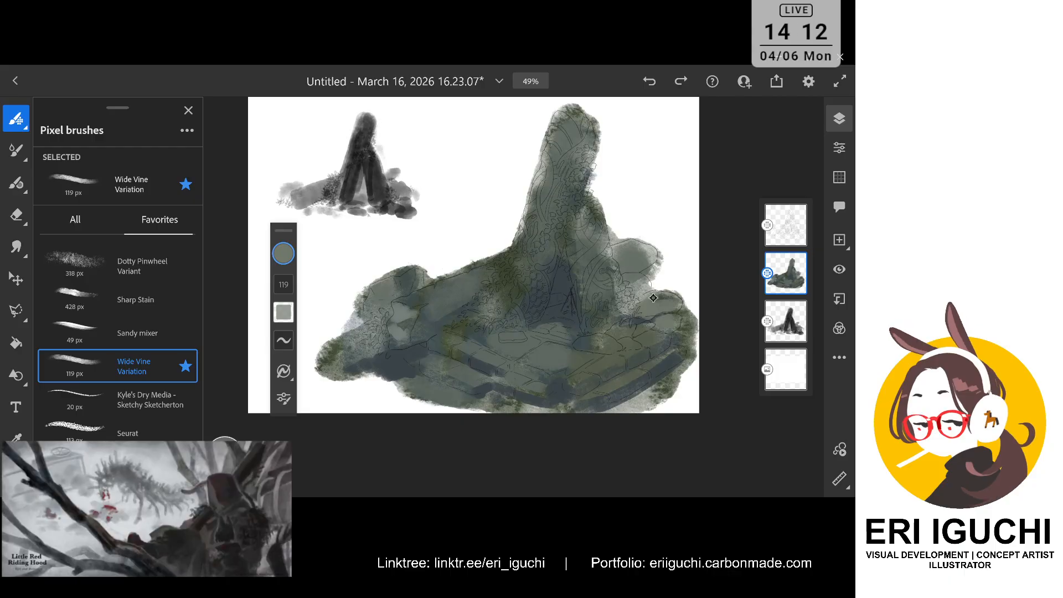
{"action": "key", "text": "i"}
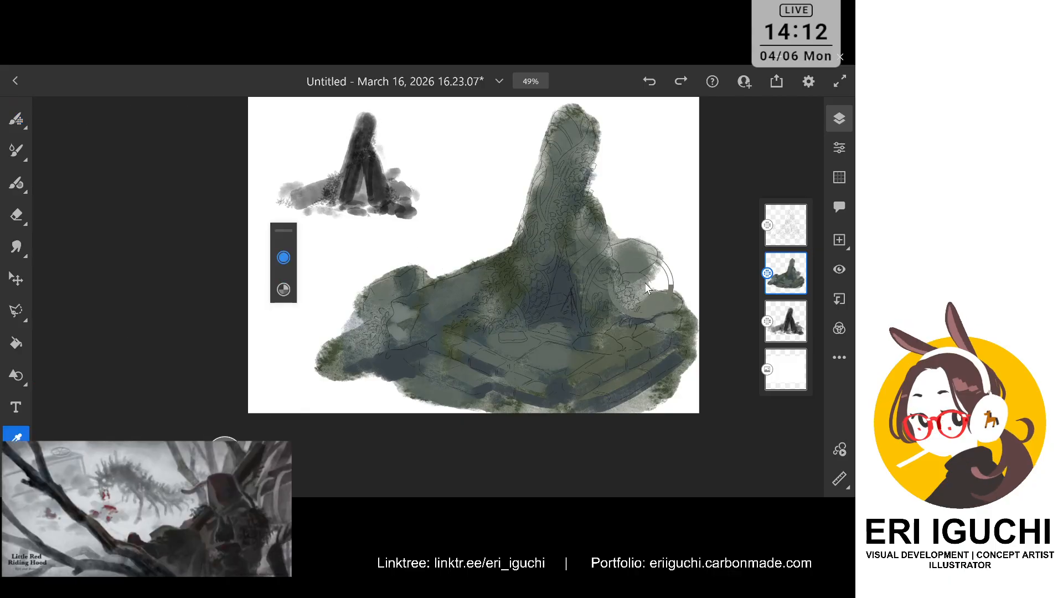
{"action": "left_click_drag", "start_coordinate": [644, 283], "coordinate": [644, 287]}
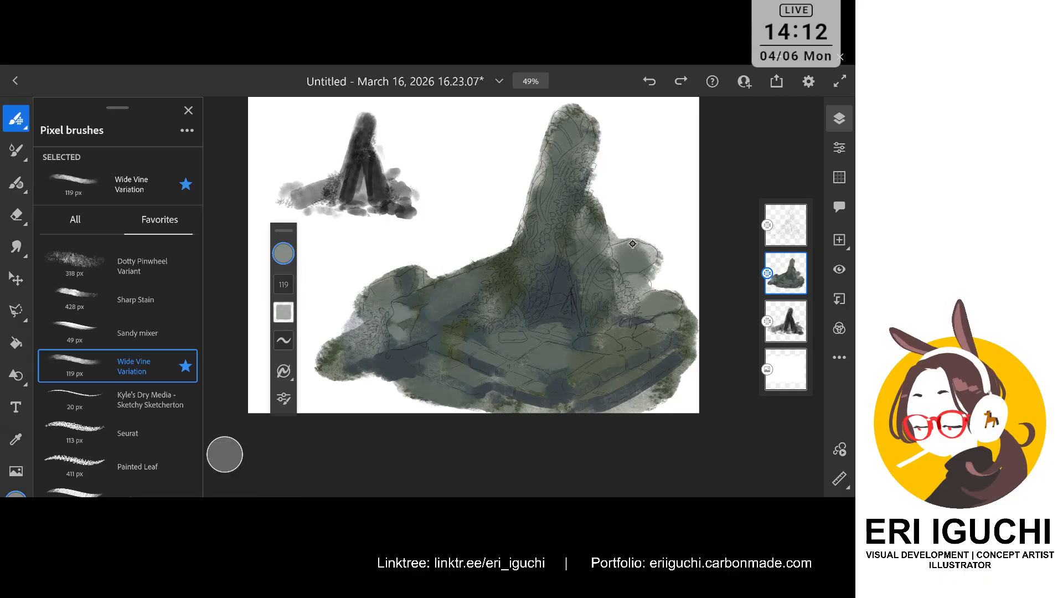
{"action": "key", "text": "i"}
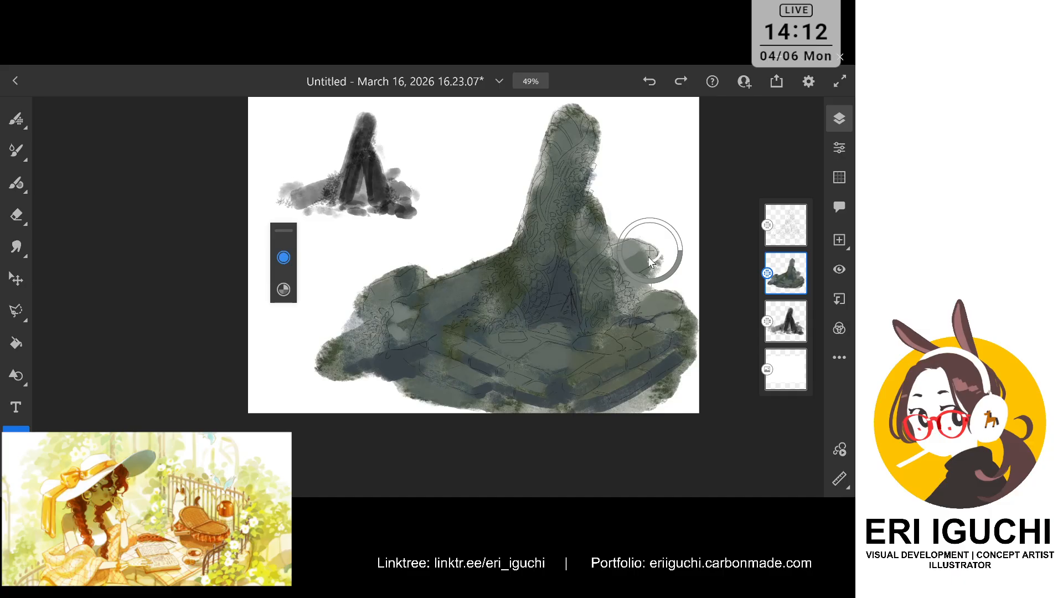
{"action": "left_click_drag", "start_coordinate": [651, 261], "coordinate": [646, 256]}
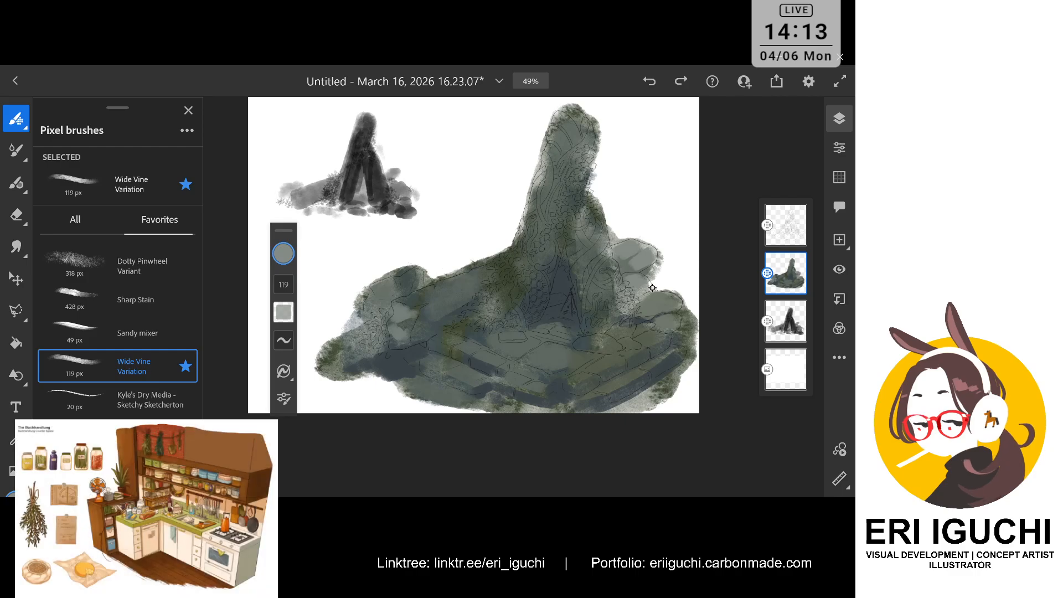
{"action": "left_click_drag", "start_coordinate": [652, 287], "coordinate": [638, 247]}
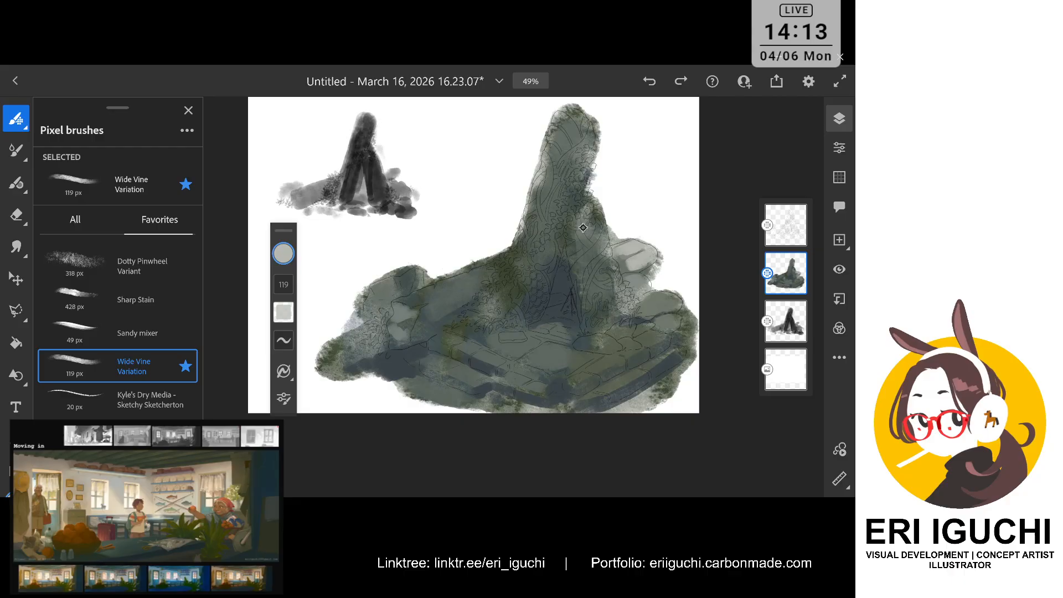
Undo the light stroke on the archway's right flank, switch to the Sharp Stain brush, and try and undo a light grey stroke there
{"action": "left_click_drag", "start_coordinate": [587, 220], "coordinate": [596, 261]}
{"action": "key", "text": "ctrl+z"}
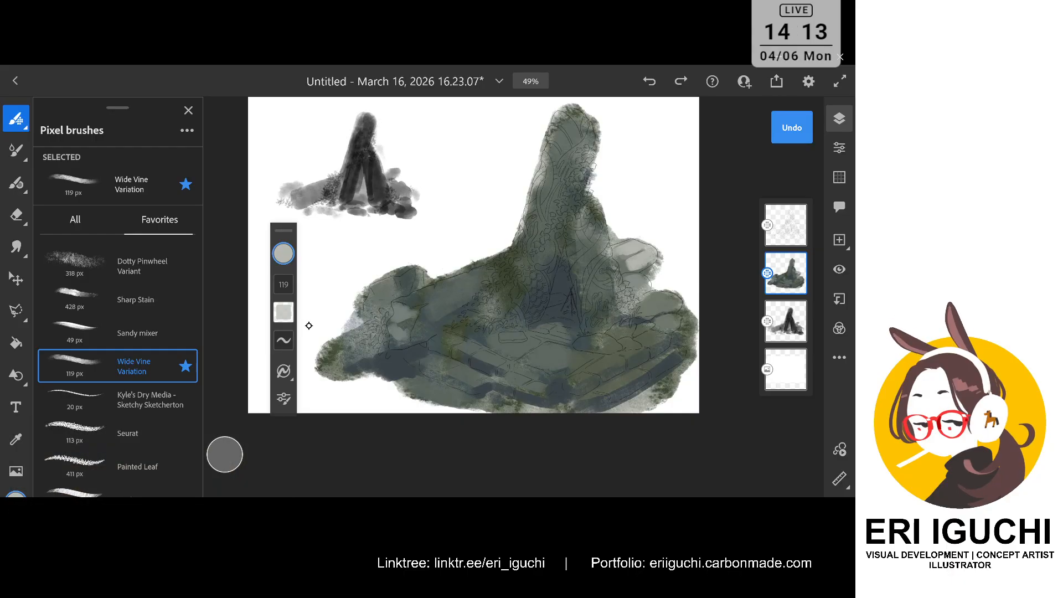
{"action": "left_click", "coordinate": [152, 303]}
{"action": "left_click", "coordinate": [153, 303]}
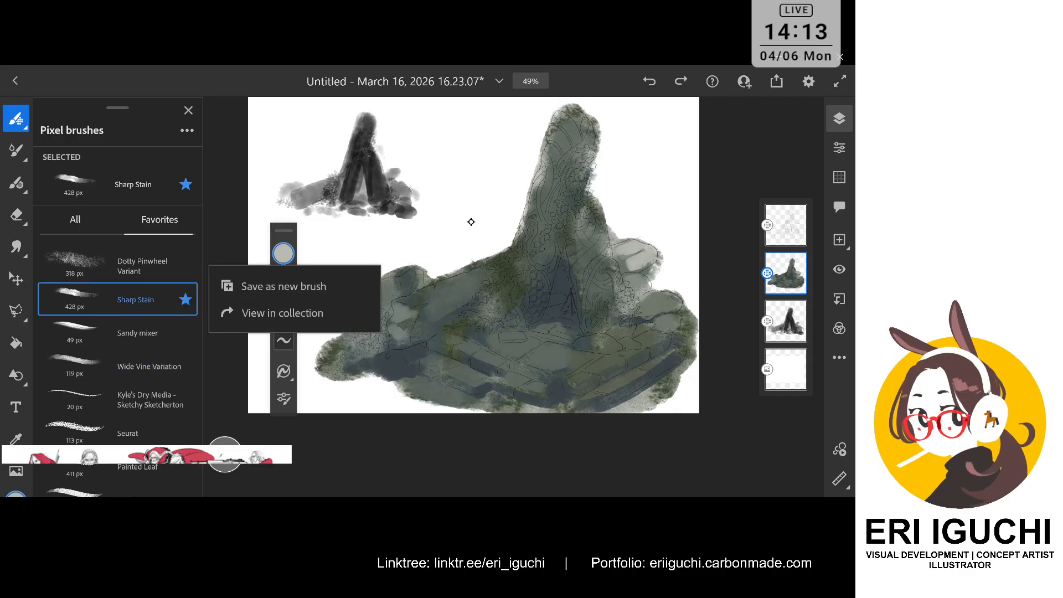
{"action": "left_click", "coordinate": [590, 232]}
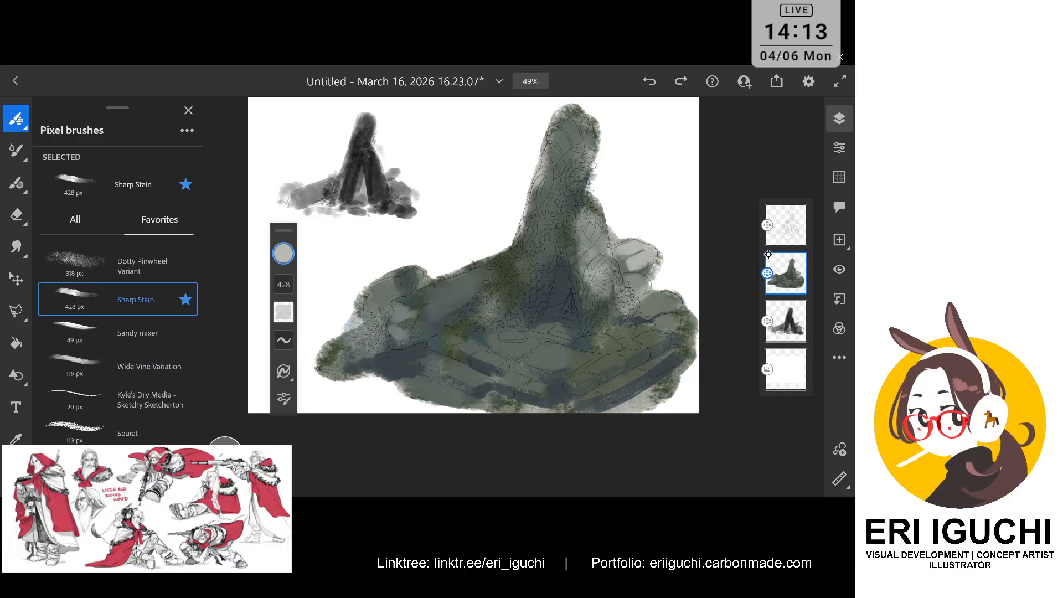
{"action": "key", "text": "ctrl+z"}
Reduce the Sharp Stain brush to size 382 and brush light grey down the archway's right flank, undoing the first attempt
{"action": "left_click", "coordinate": [283, 285]}
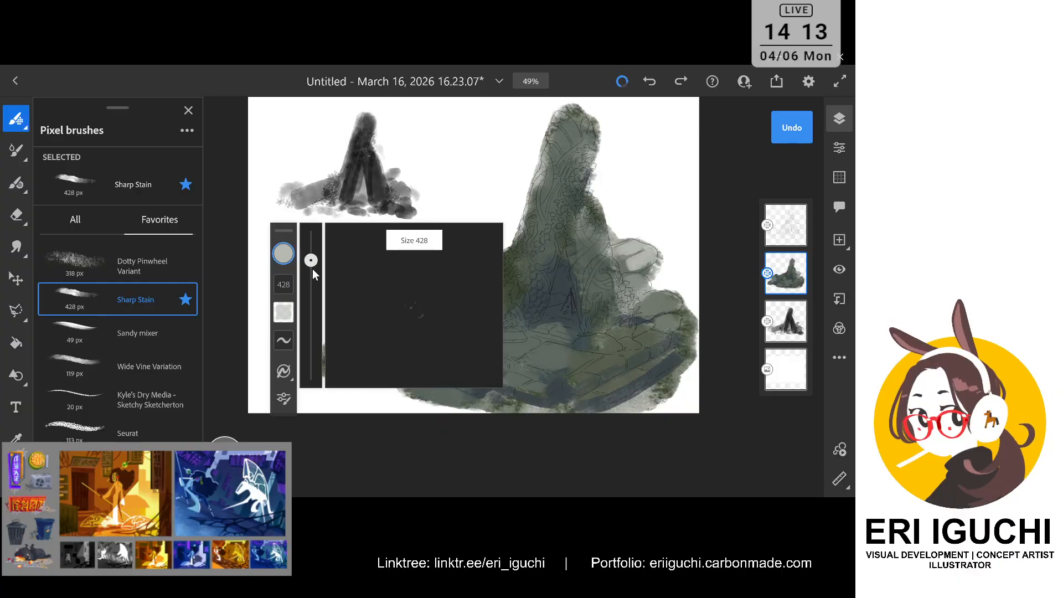
{"action": "left_click_drag", "start_coordinate": [311, 260], "coordinate": [311, 266]}
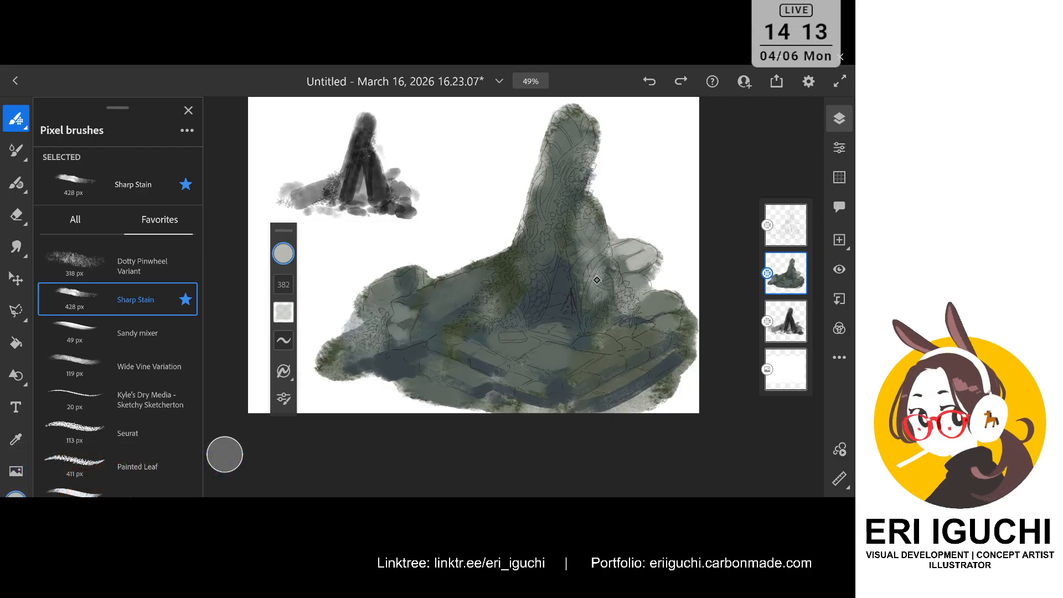
{"action": "key", "text": "ctrl+z"}
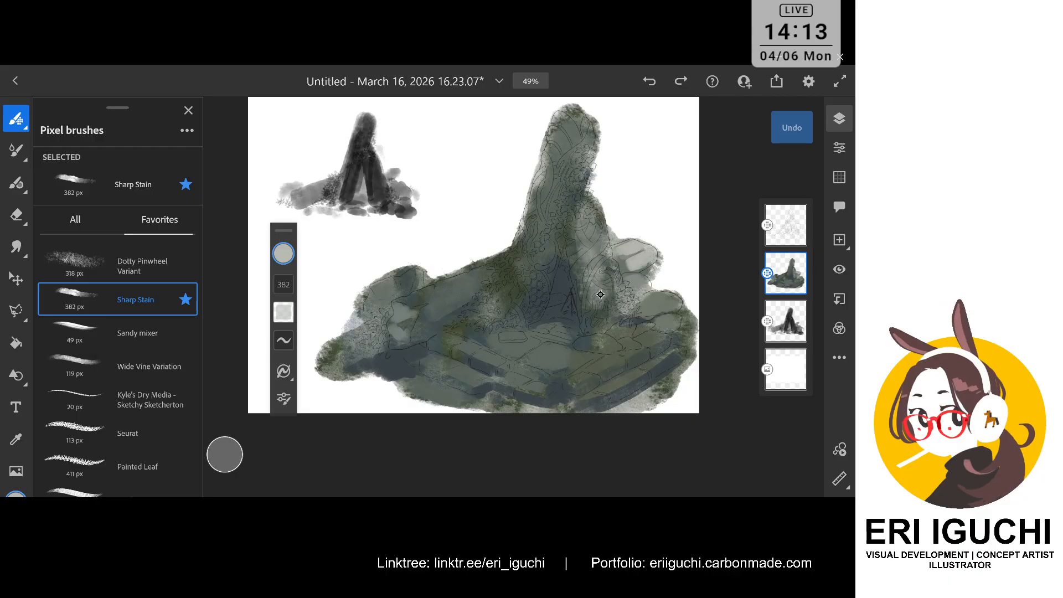
{"action": "left_click_drag", "start_coordinate": [592, 212], "coordinate": [600, 304]}
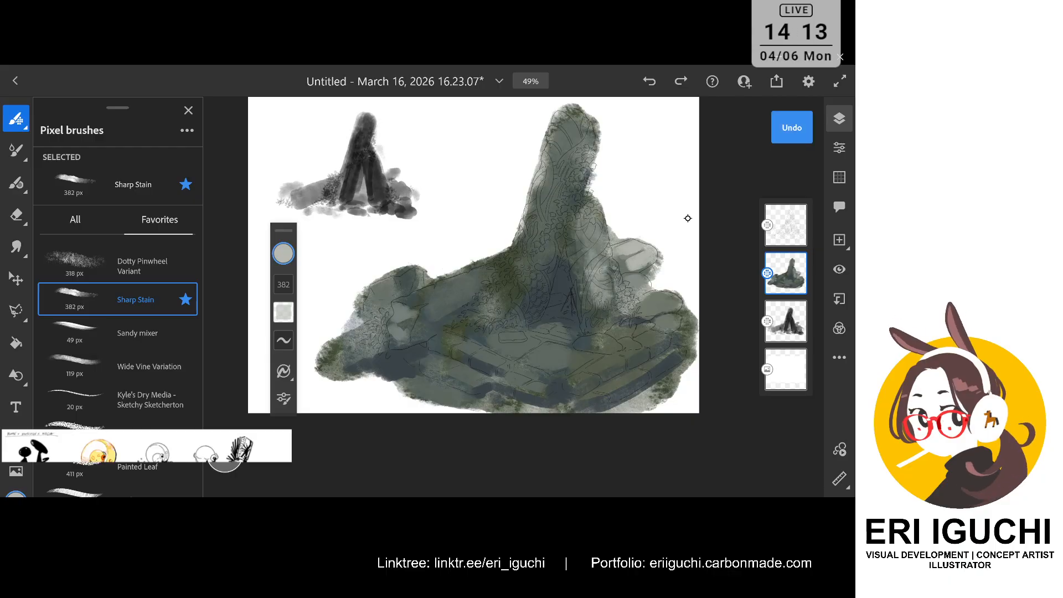